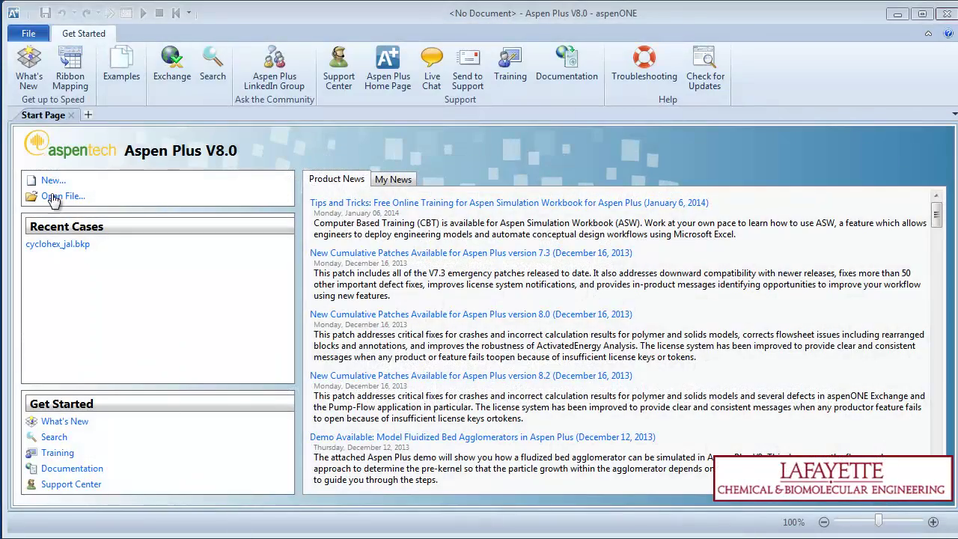
Step: Create a new simulation from the user General template with Metric Units
click(47, 181)
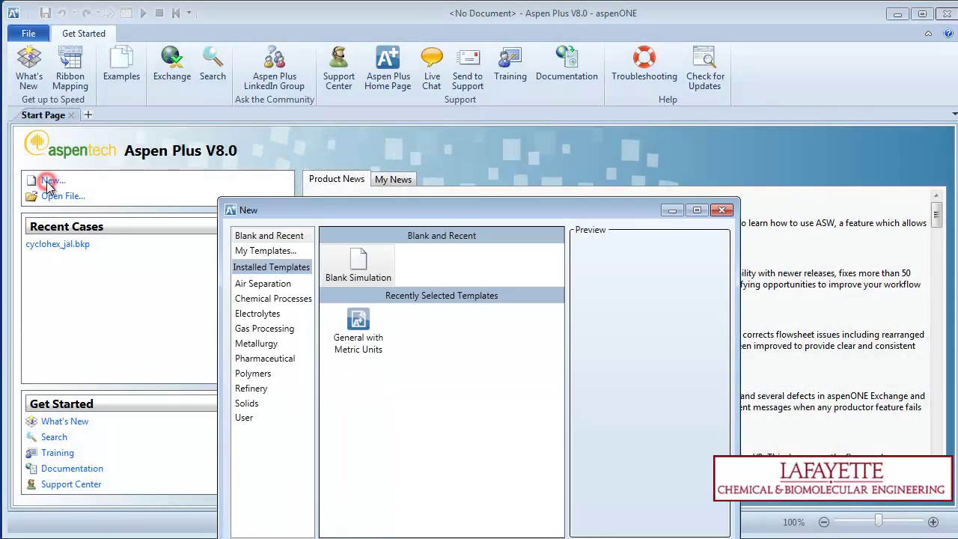
click(266, 334)
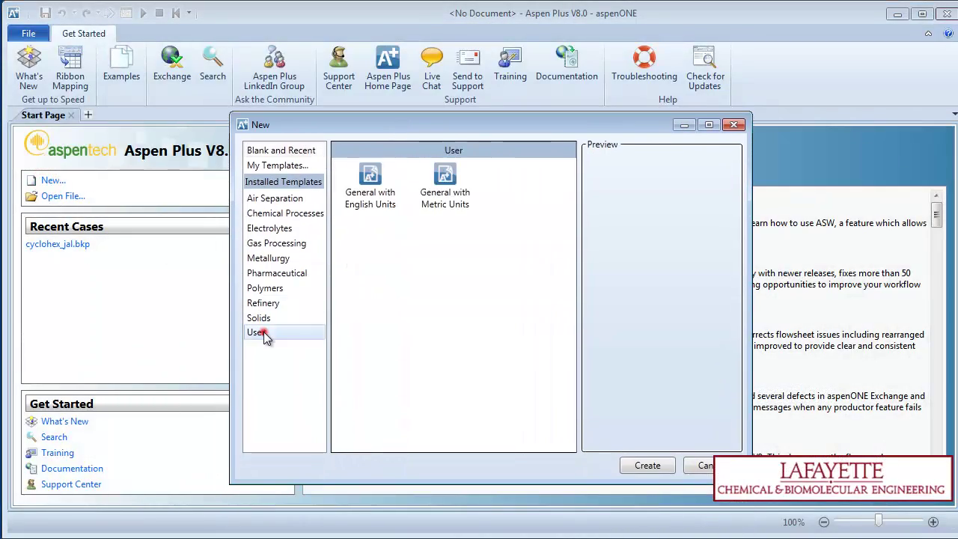
double_click(447, 209)
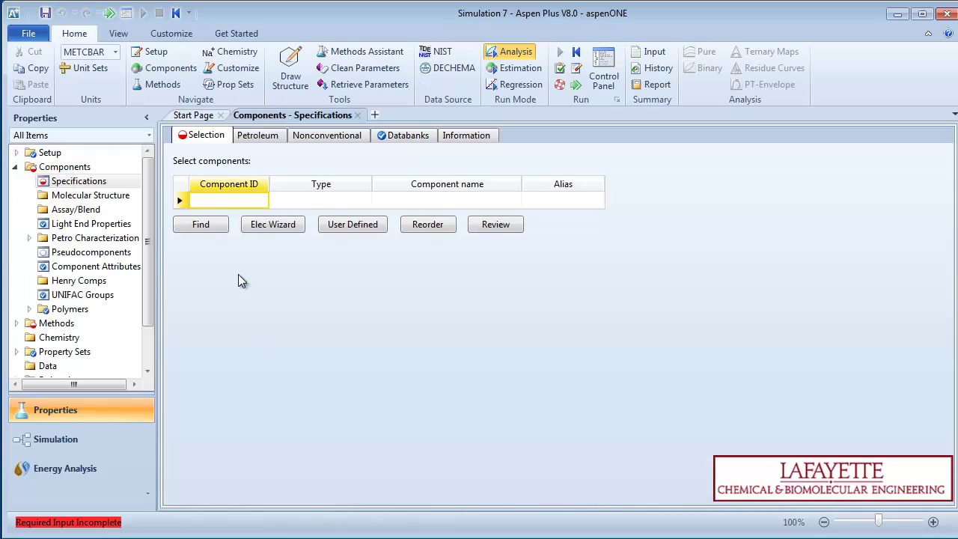
Step: Enter components ETHANOL, ACID (ACETIC-ACID), ACETATE (ETHYL-ACETATE) and WATER
text(ETHANOL)
key(Return)
text(ACID)
key(Tab)
key(Tab)
text(ACET)
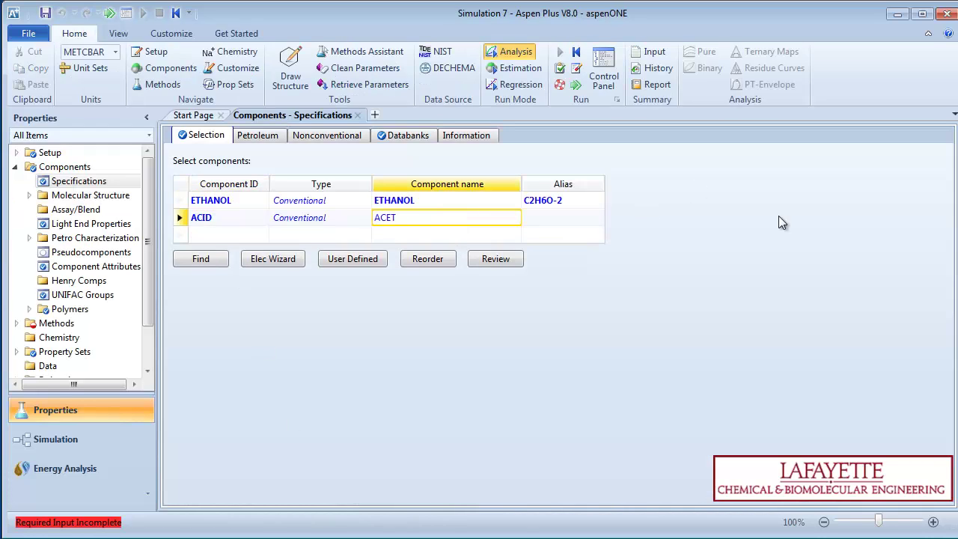
text(IC-ACID)
key(Return)
text(ACETATEETHYL-ACETATE)
key(Return)
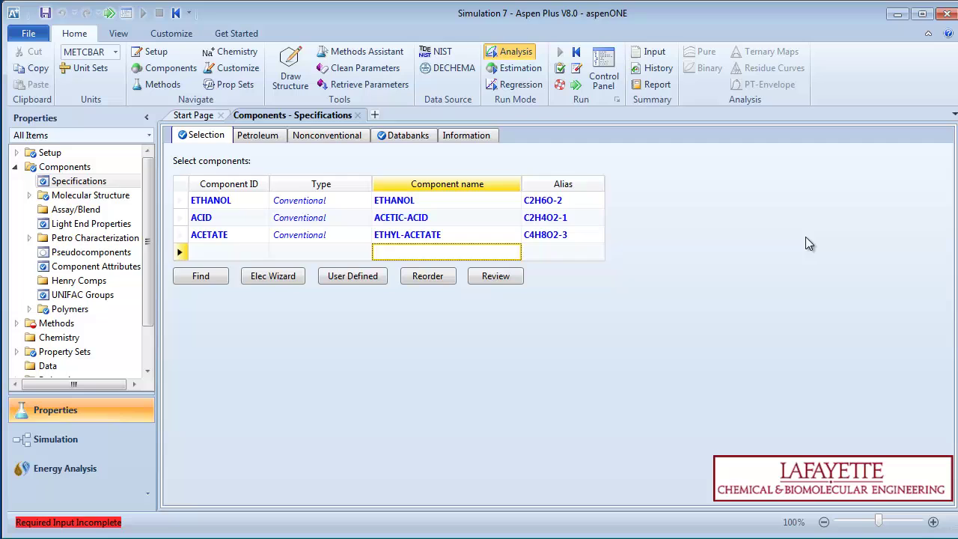
text(WATER)
key(Return)
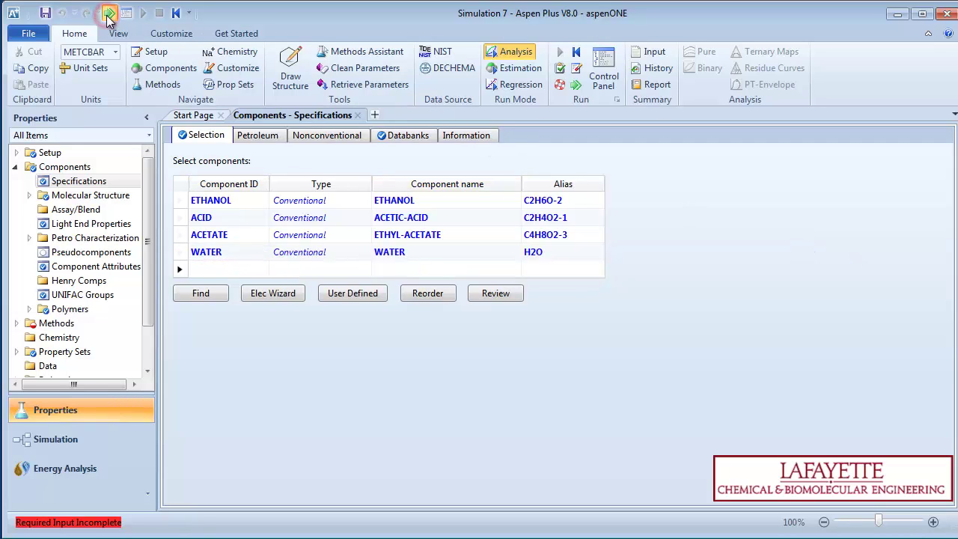
Step: Choose NRTL-HOC as the base property method
click(109, 12)
click(475, 183)
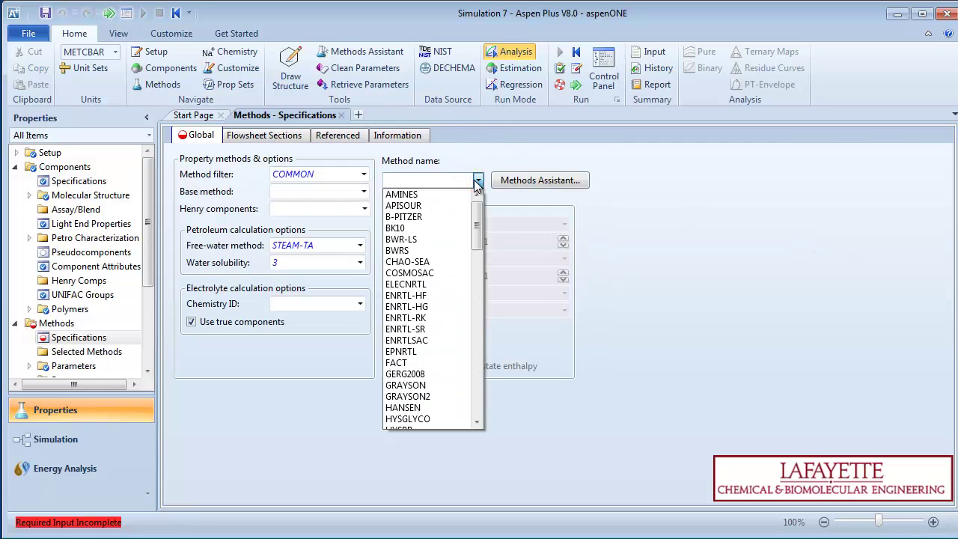
key(n)
drag(479, 254, 478, 284)
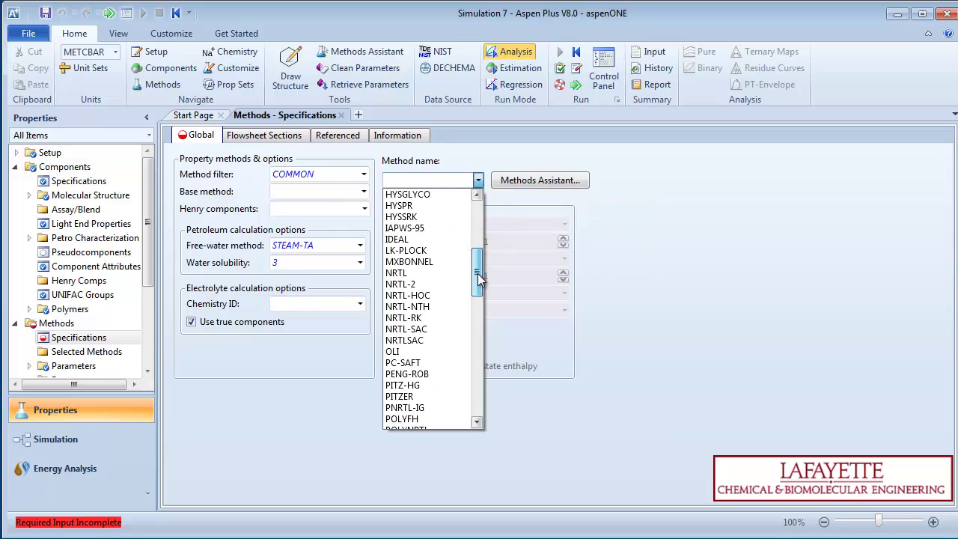
click(439, 295)
Step: Accept the binary parameters, run Property Analysis, and switch to the Simulation environment
click(107, 13)
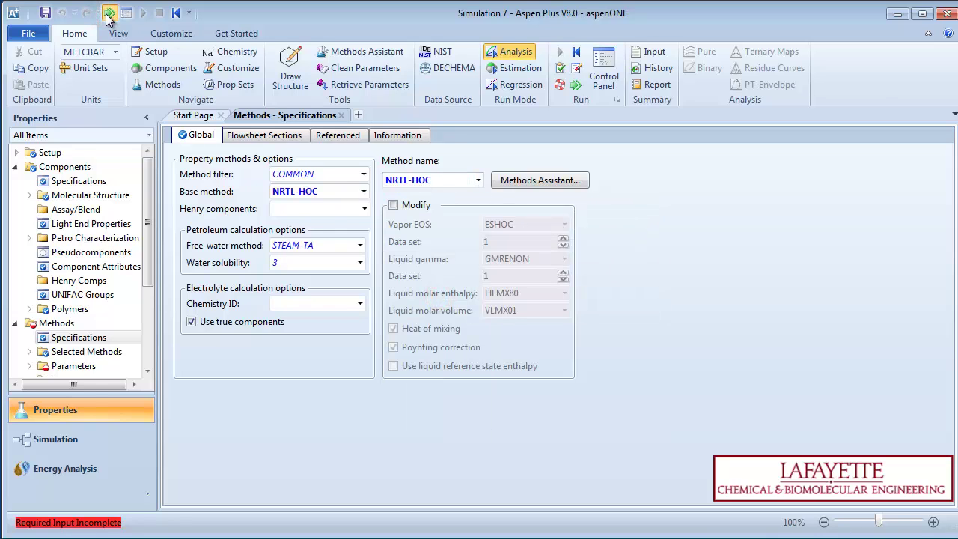
click(107, 14)
click(107, 13)
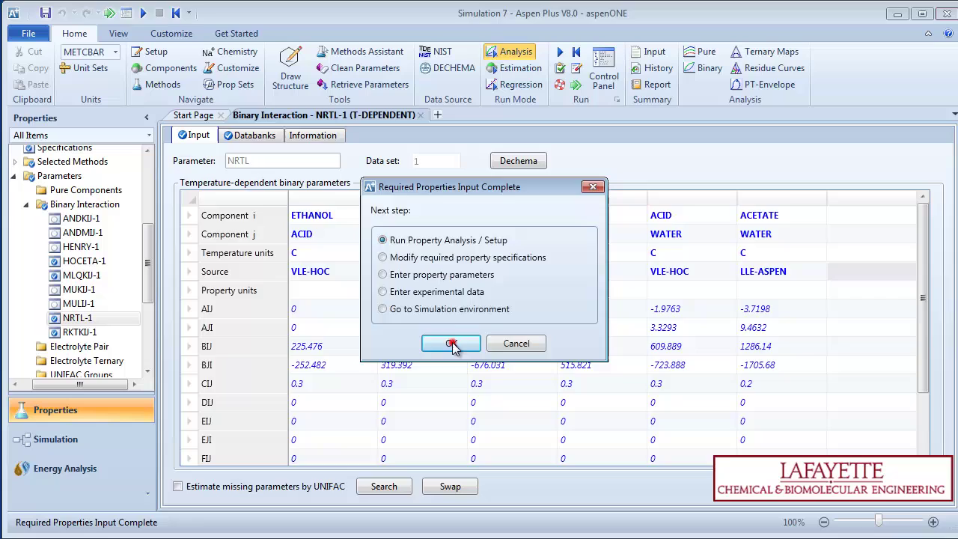
click(389, 342)
click(109, 12)
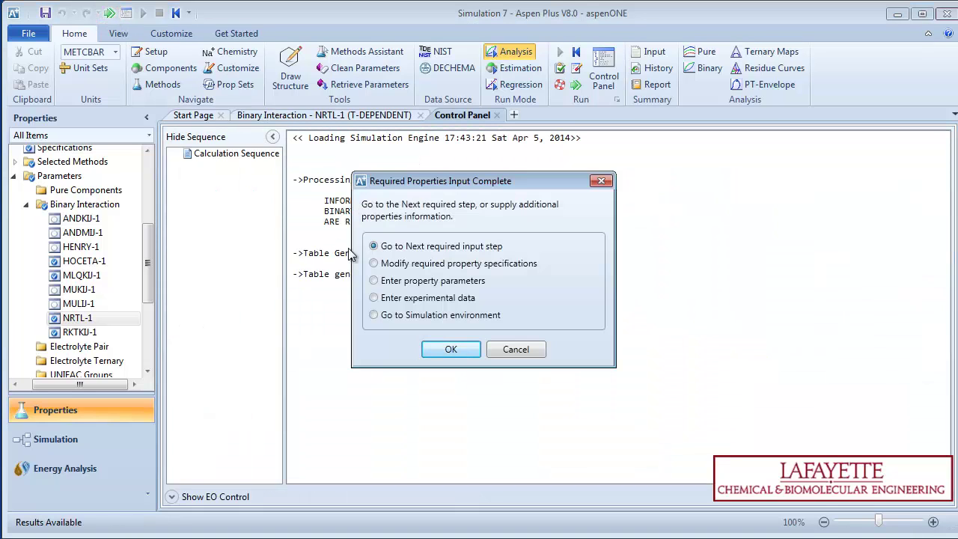
click(374, 315)
click(439, 346)
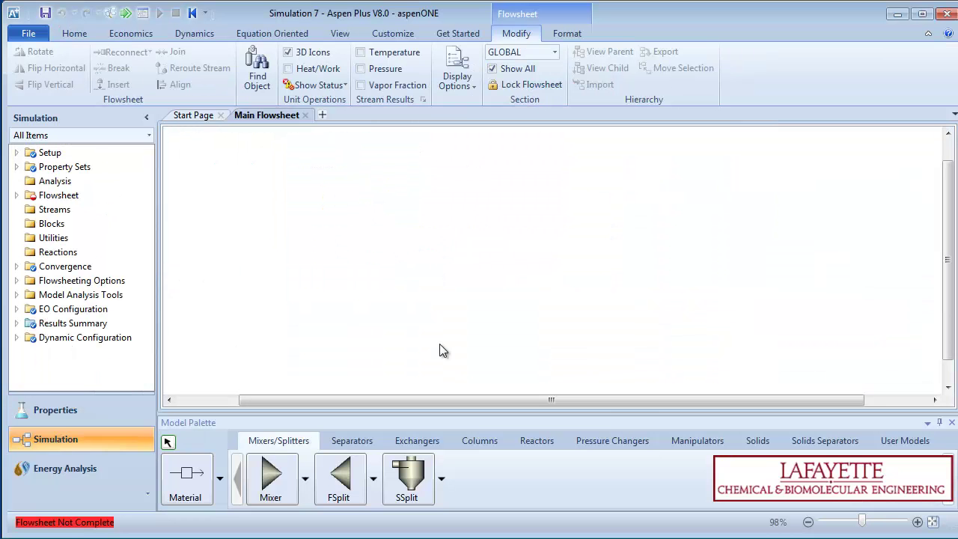
Step: Place a Dupl manipulator block B1 on the flowsheet
click(690, 441)
click(334, 476)
click(403, 256)
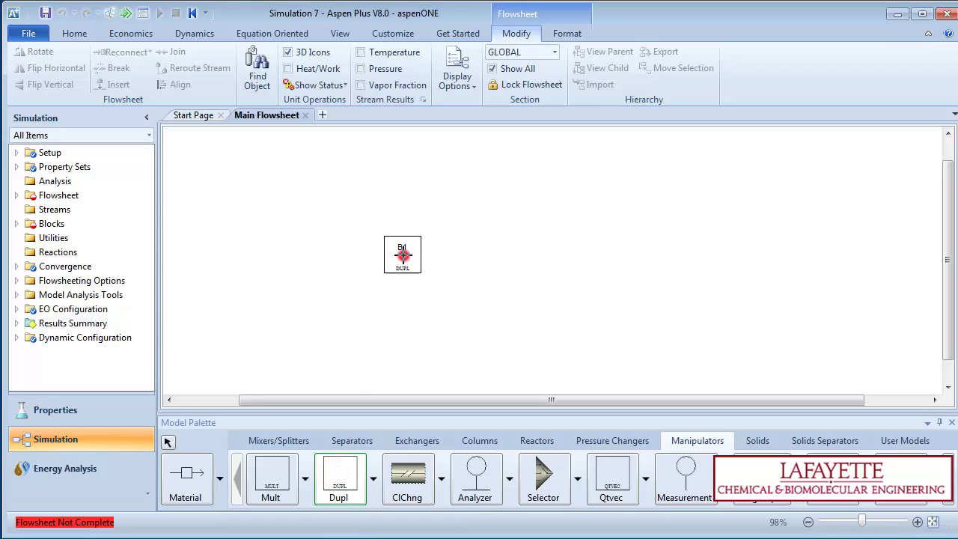
Step: Stack RStoic, RGibbs, RPlug and RCSTR reactor blocks vertically to the right of B1
click(537, 441)
click(270, 476)
click(571, 161)
click(476, 476)
click(571, 228)
click(591, 485)
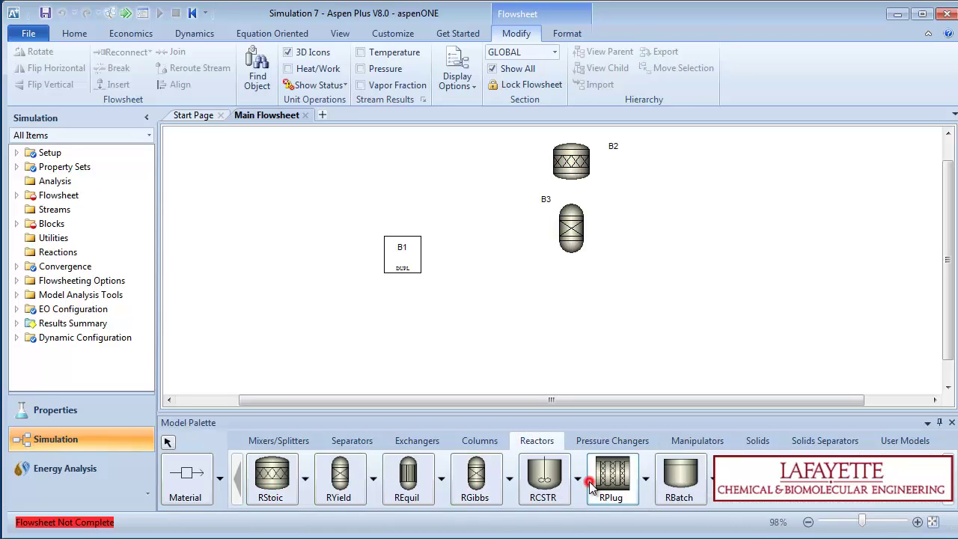
click(574, 302)
click(543, 476)
click(574, 375)
right_click(629, 217)
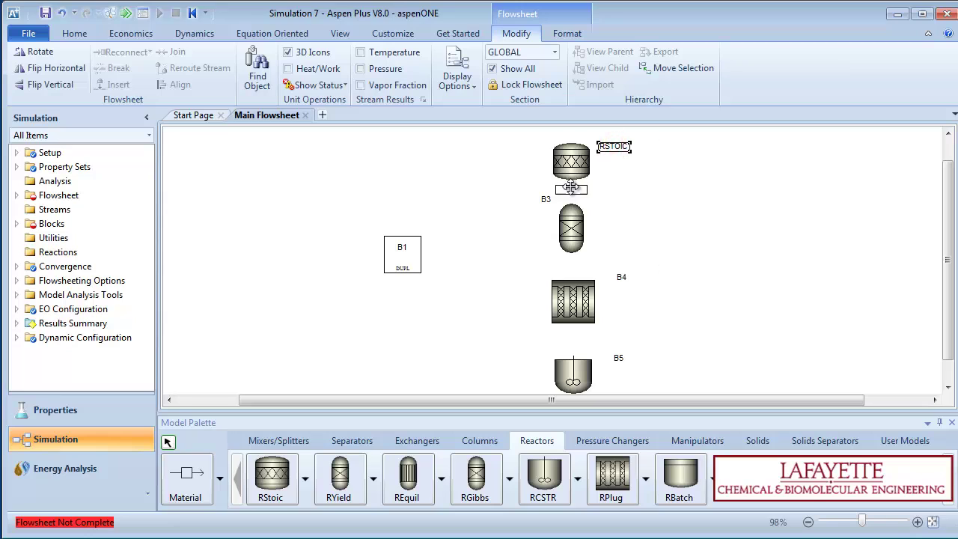
Step: Move the RSTOIC, RPLUG and RCSTR labels beneath their reactor icons
drag(571, 187, 570, 259)
click(622, 277)
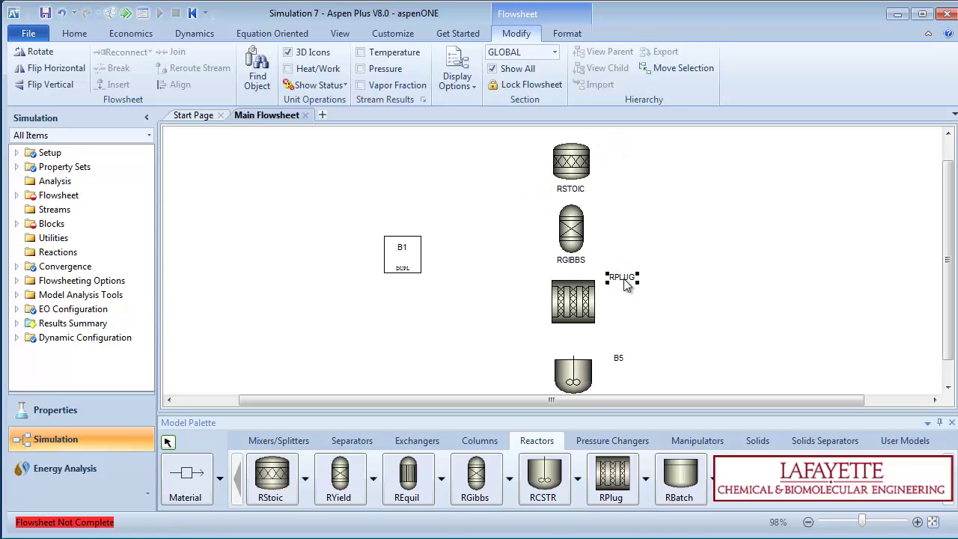
drag(625, 284, 573, 331)
click(618, 358)
drag(618, 358, 572, 383)
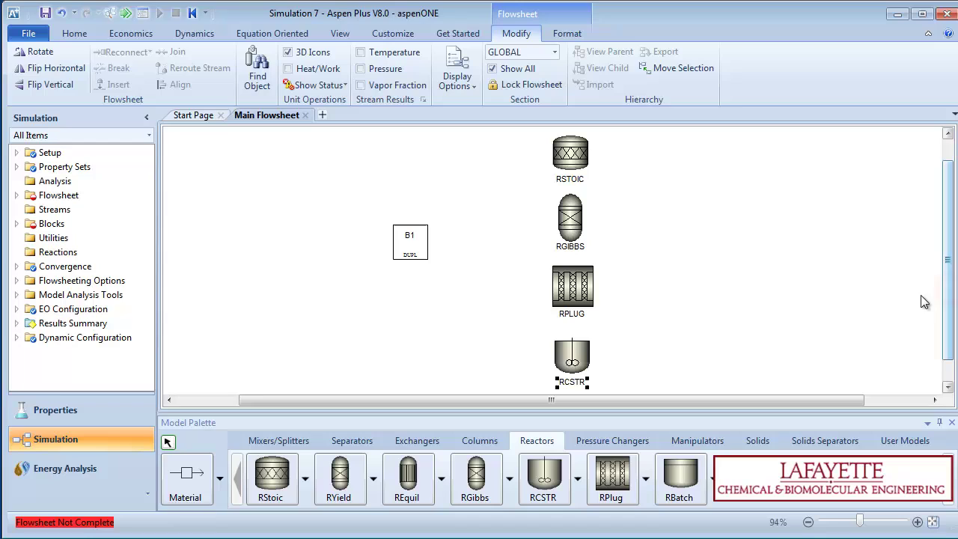
Step: Draw a feed stream into B1 and four streams from B1 to each reactor inlet
click(185, 475)
click(390, 242)
click(272, 241)
click(437, 232)
click(550, 144)
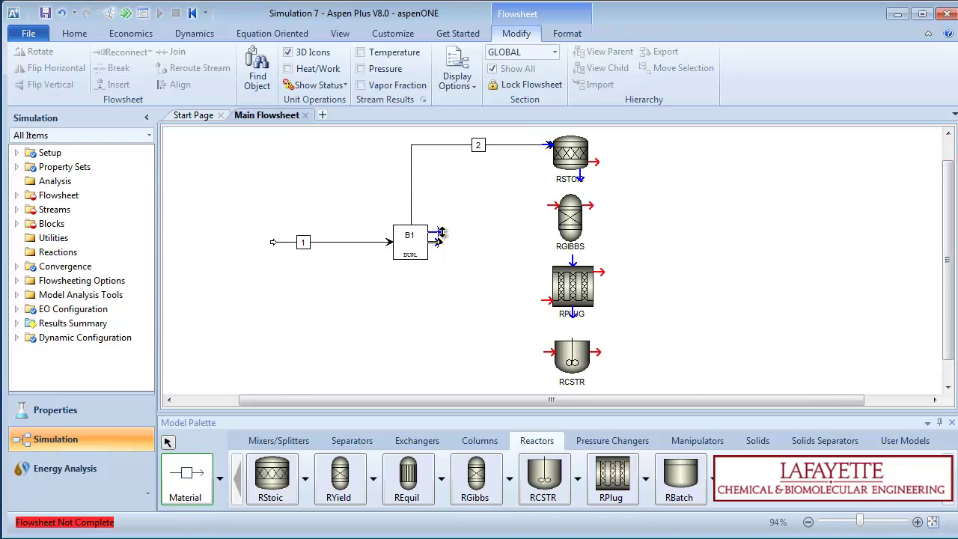
click(438, 234)
click(554, 205)
click(437, 236)
click(550, 300)
click(438, 238)
click(552, 352)
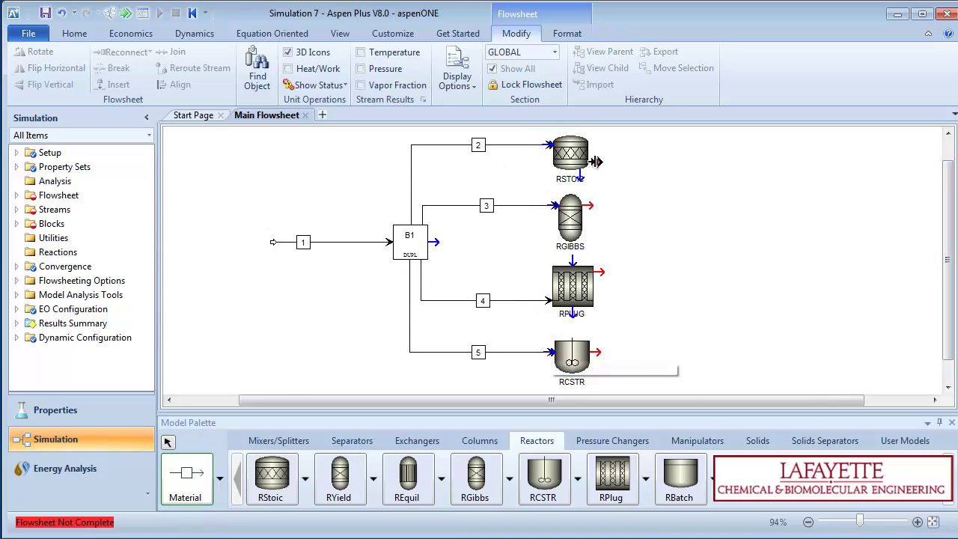
Step: Add product streams leaving the RSTOIC, RGIBBS, RPLUG and RCSTR outlets
click(596, 161)
click(687, 163)
click(591, 205)
click(683, 206)
click(598, 272)
click(681, 275)
click(596, 351)
click(687, 352)
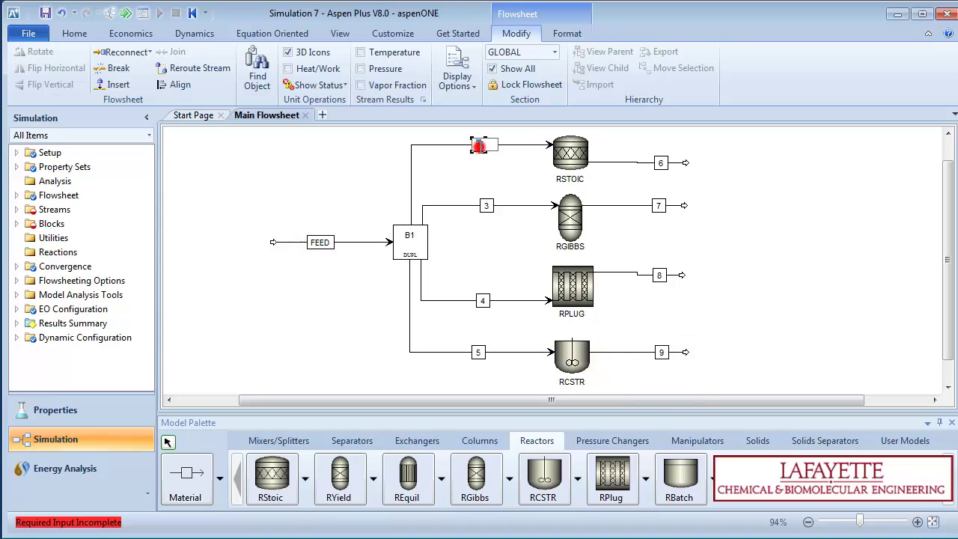
Step: Rename the reactor inlet streams F-STOIC, F-GIBBS, F-PLUG and F-CSTR
text(IC)
key(Return)
text(F-GIBBS)
key(Return)
text(F-PLUG)
key(Return)
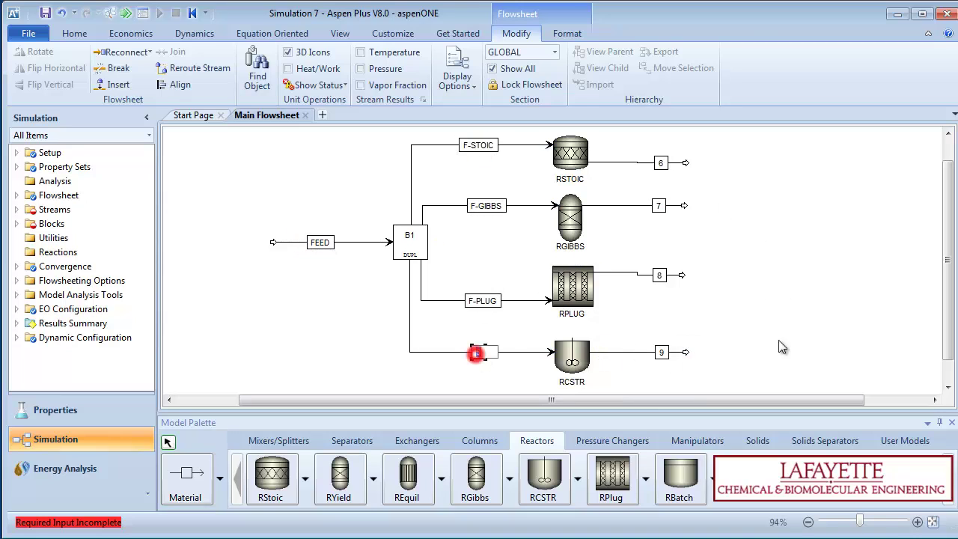
text(F-CSTR)
Step: Rename the product streams P-STOIC, P-GIBBS, P-PLUG and P-CSTR
click(661, 162)
text(P-STOIC)
key(Return)
click(658, 207)
text(P-GIBBS)
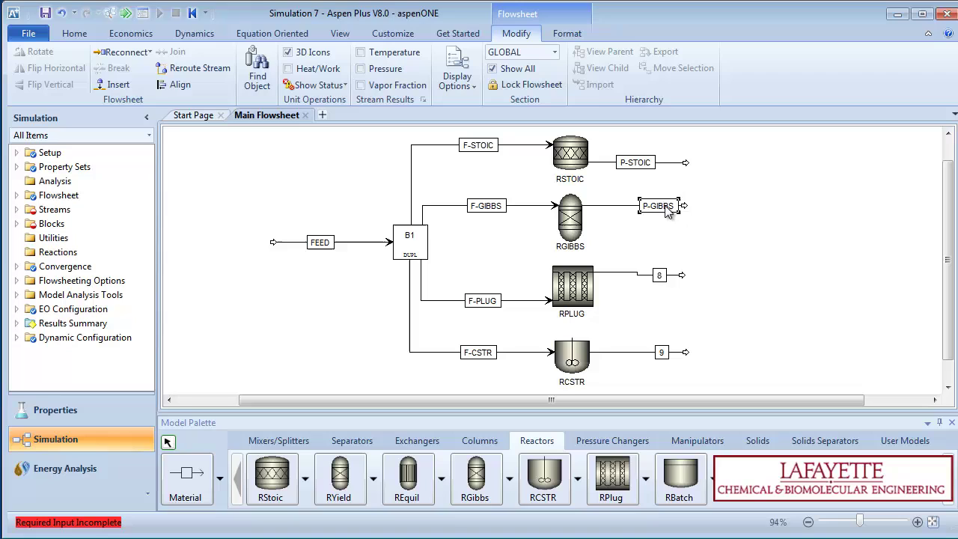
key(Return)
click(656, 277)
text(P-PLUG)
key(Return)
click(662, 352)
text(P-CSTR)
key(Return)
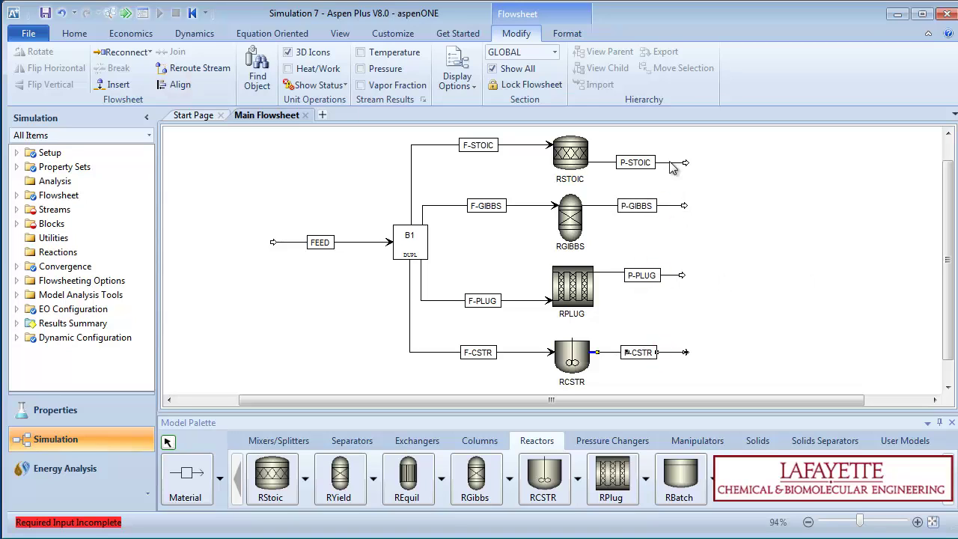
drag(683, 280, 682, 276)
Step: Set the FEED temperature to 70 C and pressure to 1 atm
click(199, 286)
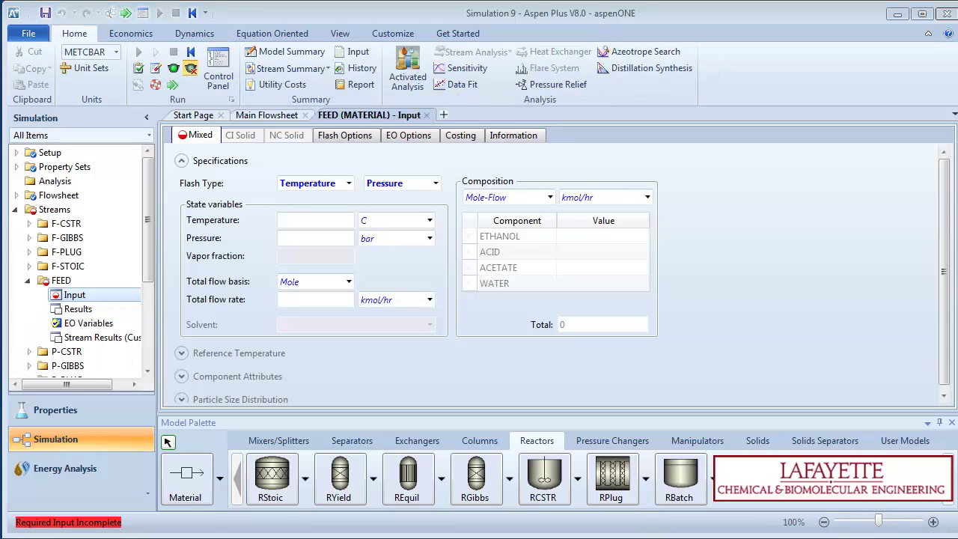
click(320, 219)
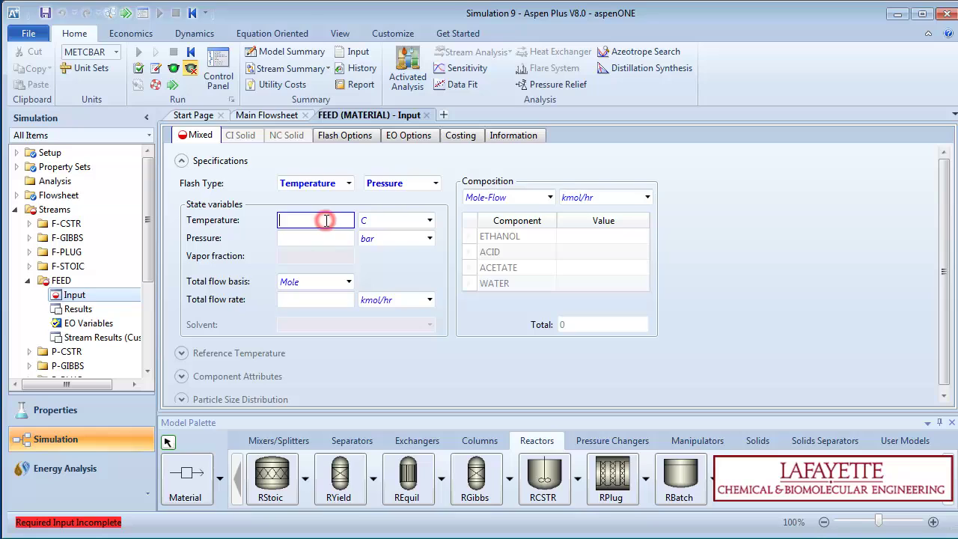
text(70)
key(Tab)
text(1)
click(429, 238)
scroll(434, 271, up, 1)
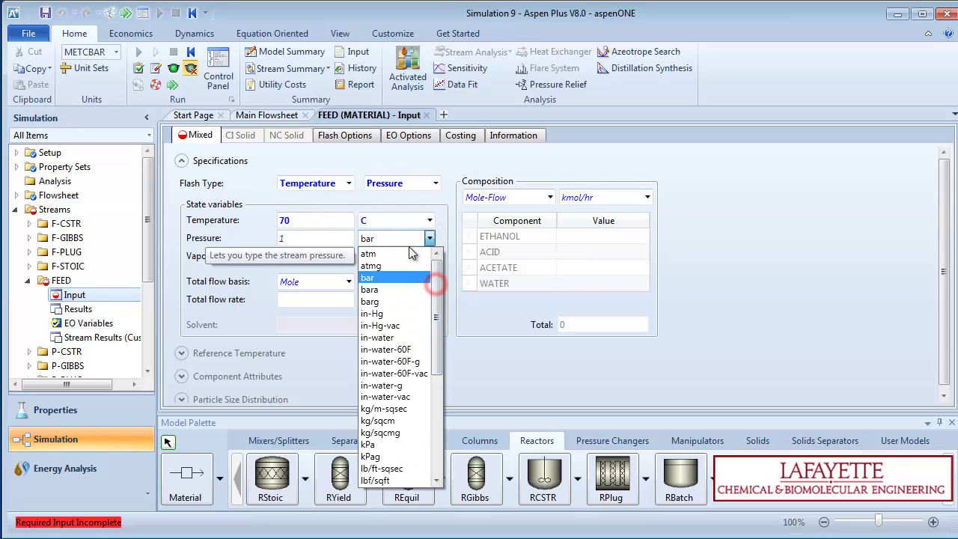
click(371, 265)
Step: Enter FEED flows: WATER 8.892, ETHANOL 186.59 and ACID 192.6 kmol/hr
click(579, 282)
text(8.)
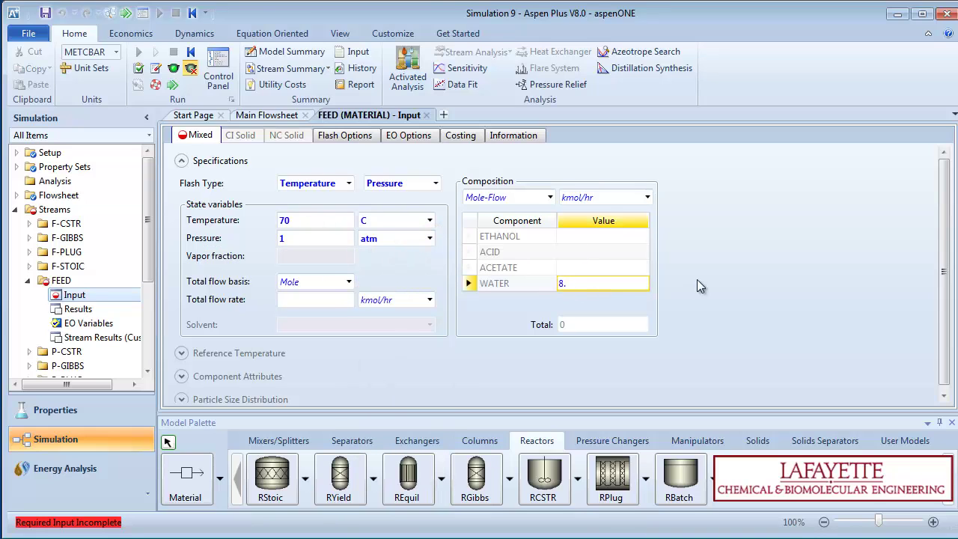
text(892)
click(606, 236)
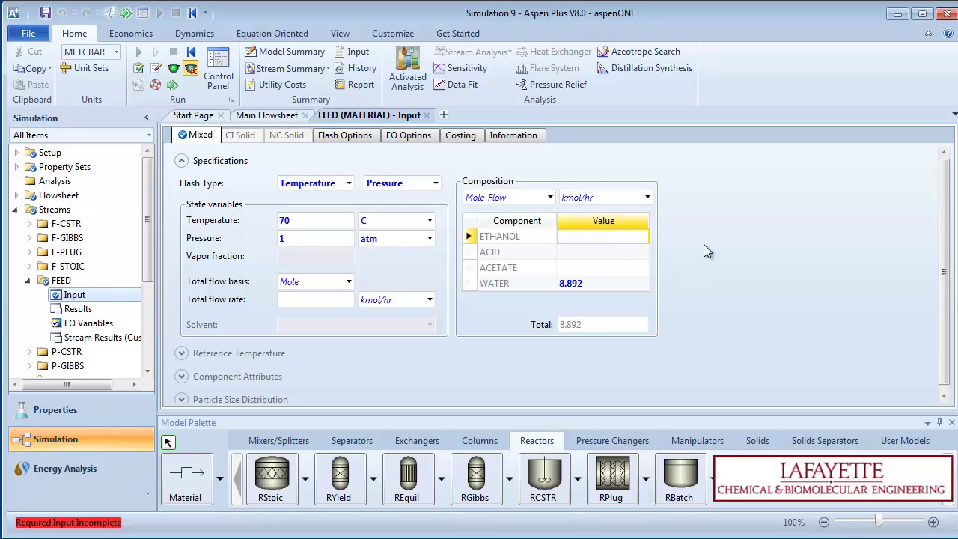
text(186.59)
click(629, 253)
text(192)
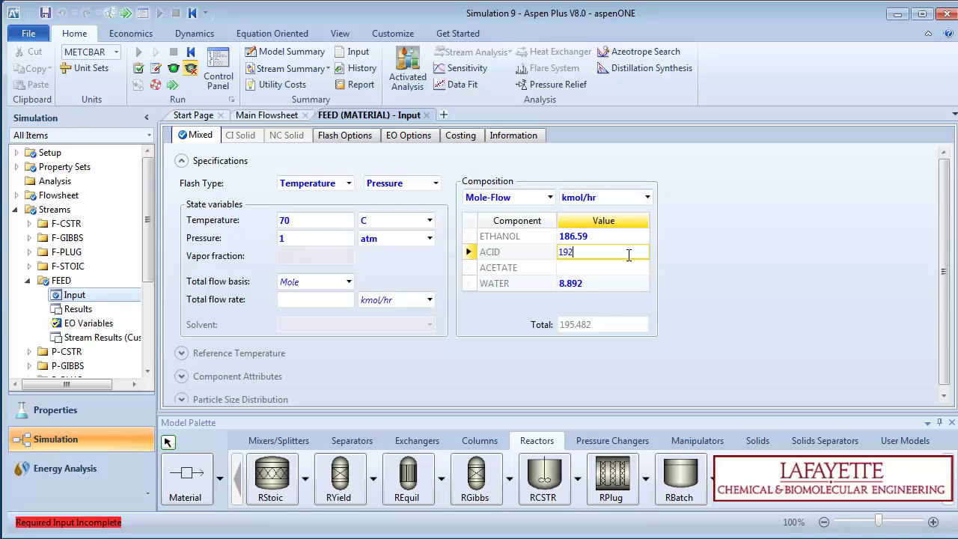
text(.6)
key(Return)
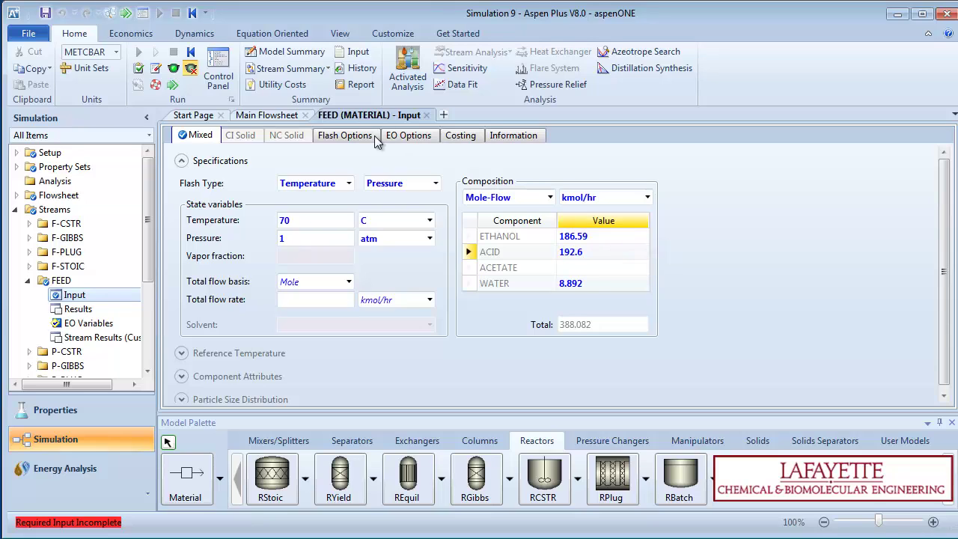
Step: Give the RCSTR block a pressure of 1 atm and temperature of 70 C
click(123, 14)
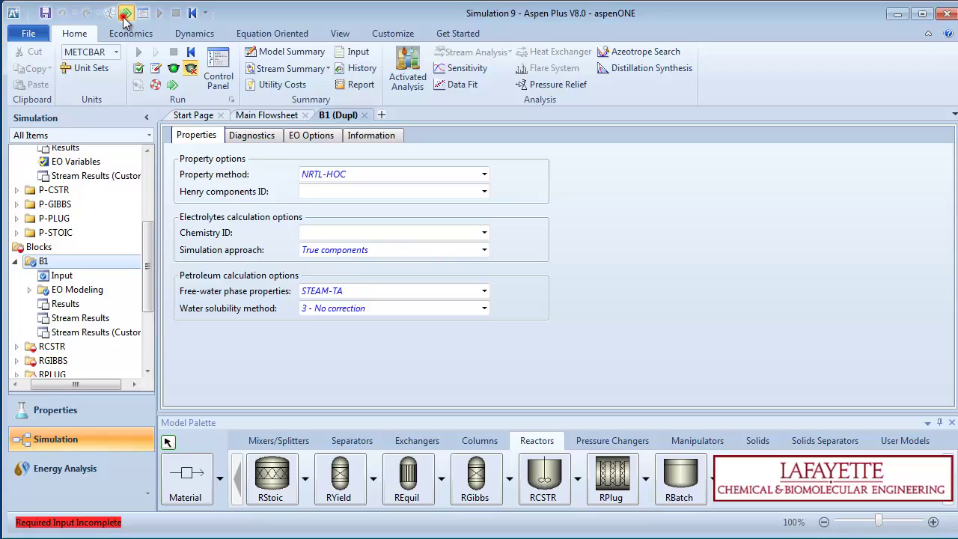
click(124, 13)
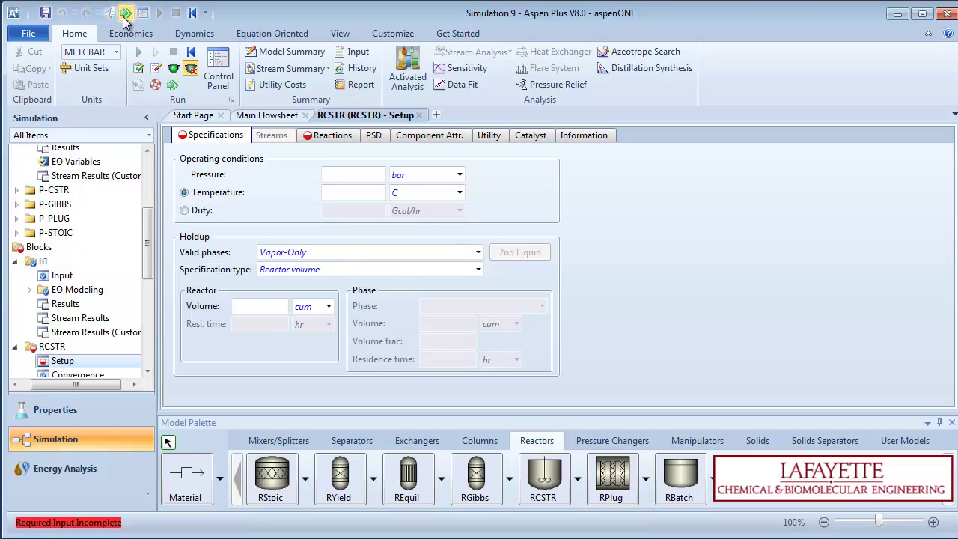
click(333, 174)
text(1)
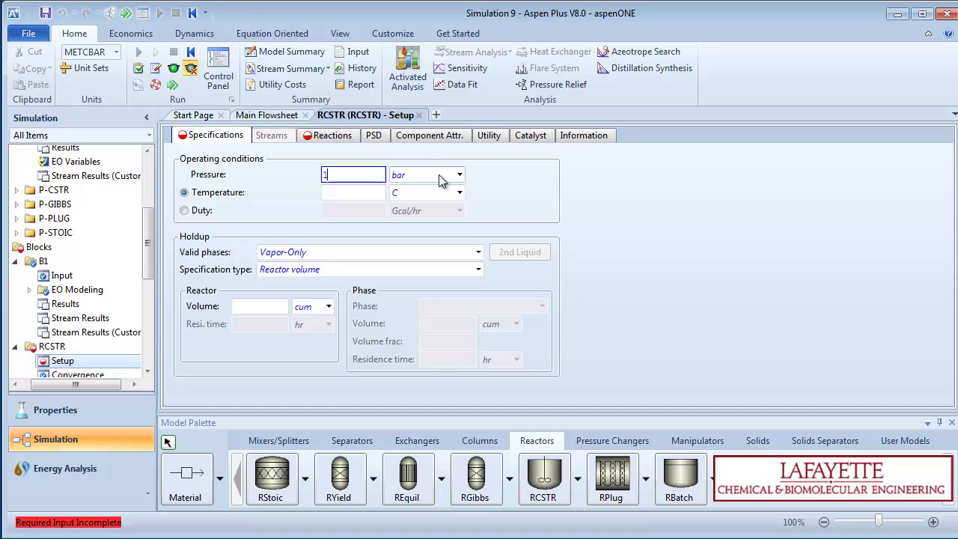
click(459, 174)
scroll(445, 209, up, 1)
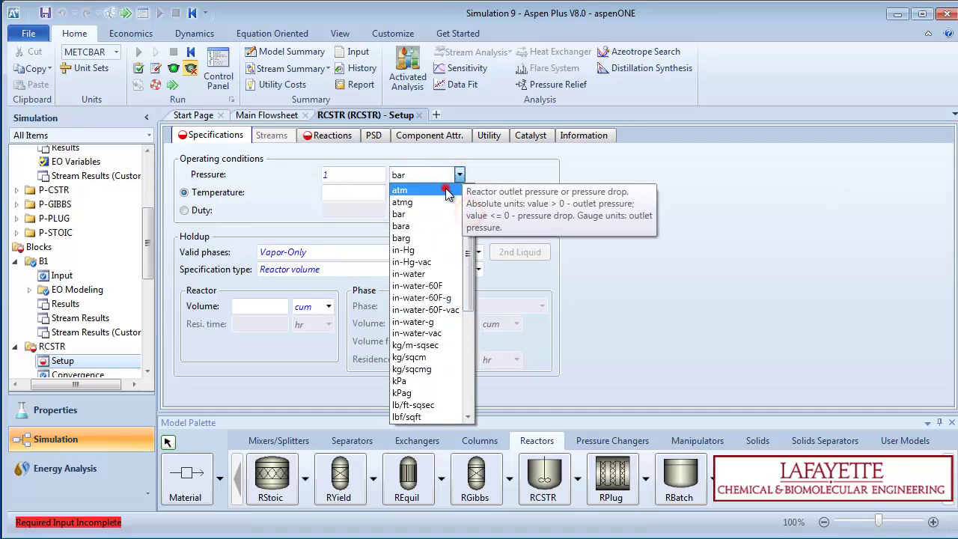
click(447, 193)
click(364, 193)
text(70)
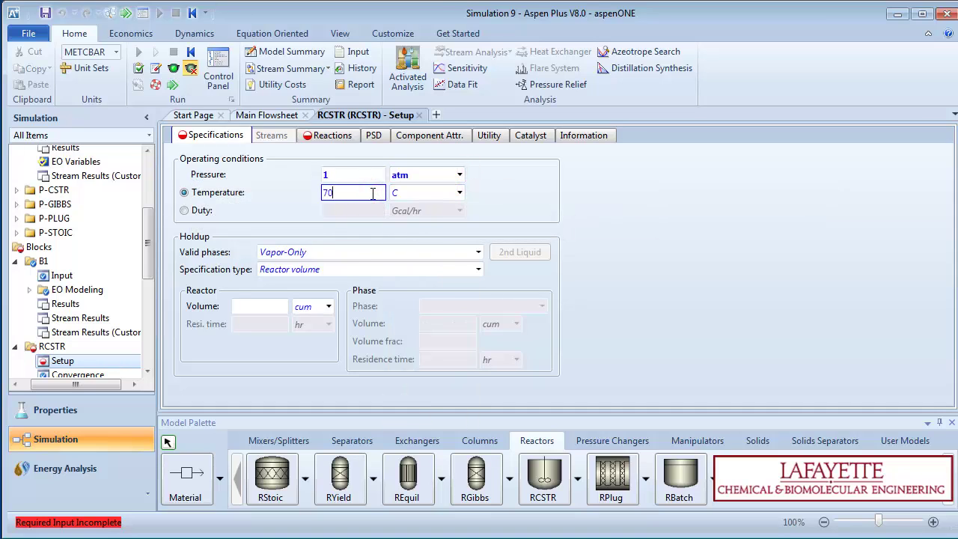
click(566, 193)
Step: Set RCSTR valid phases to Vapor-Liquid and reactor volume to 0.14 cum
click(478, 252)
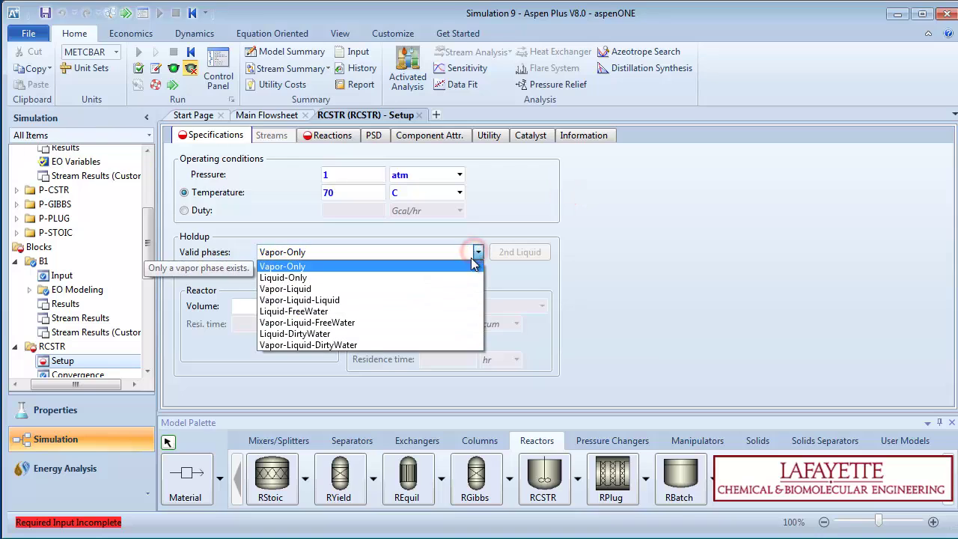
click(464, 289)
click(270, 305)
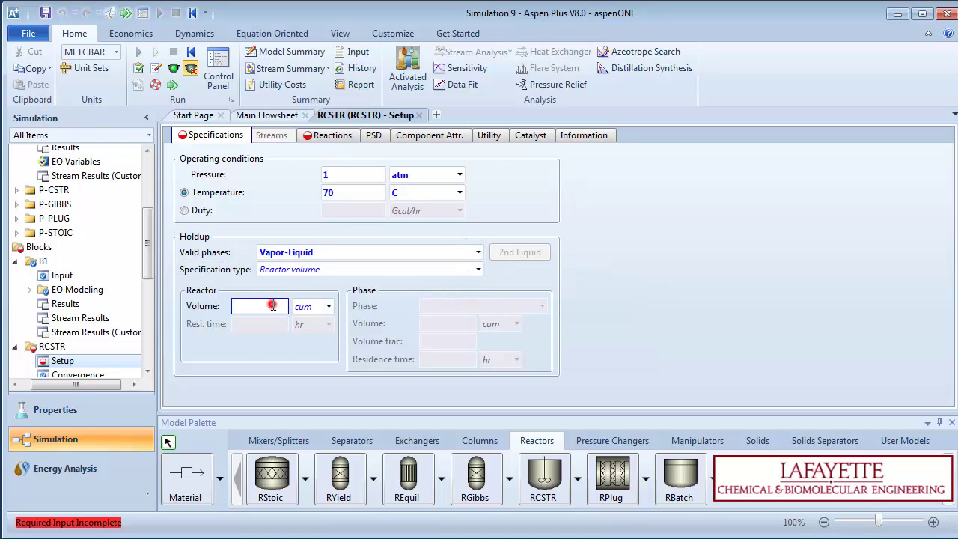
text(0.)
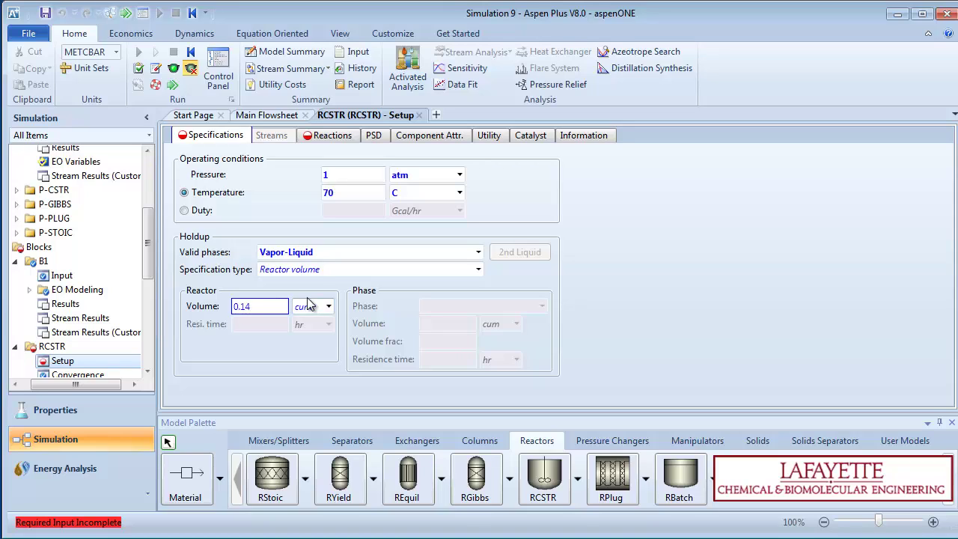
text(14)
click(306, 303)
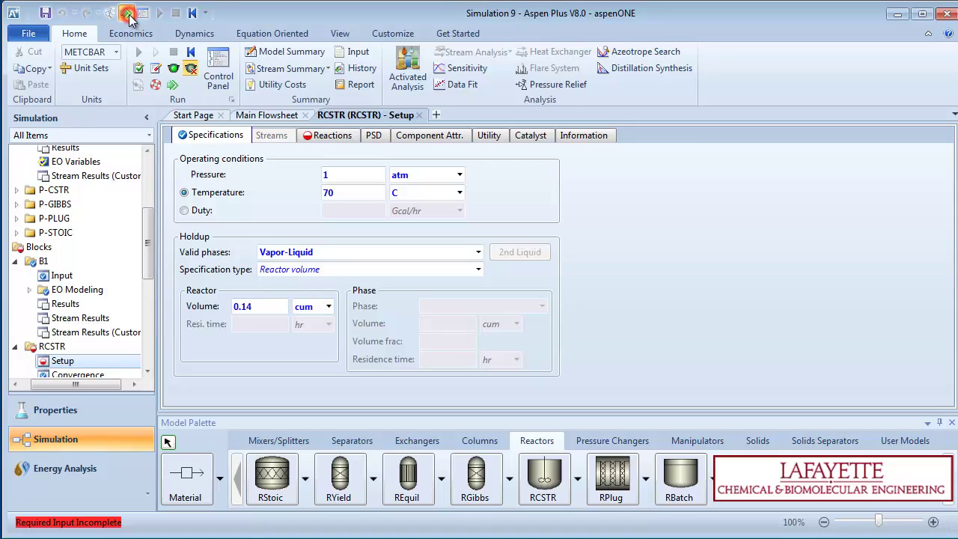
Step: Check the Completion Status, which reports a missing reaction set, and dismiss it
click(127, 14)
click(127, 13)
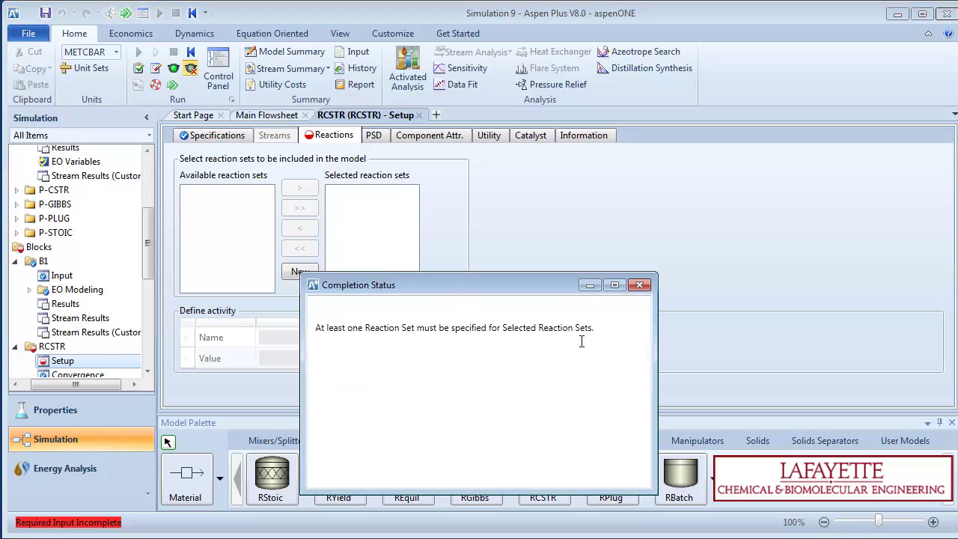
drag(631, 332, 363, 329)
click(639, 285)
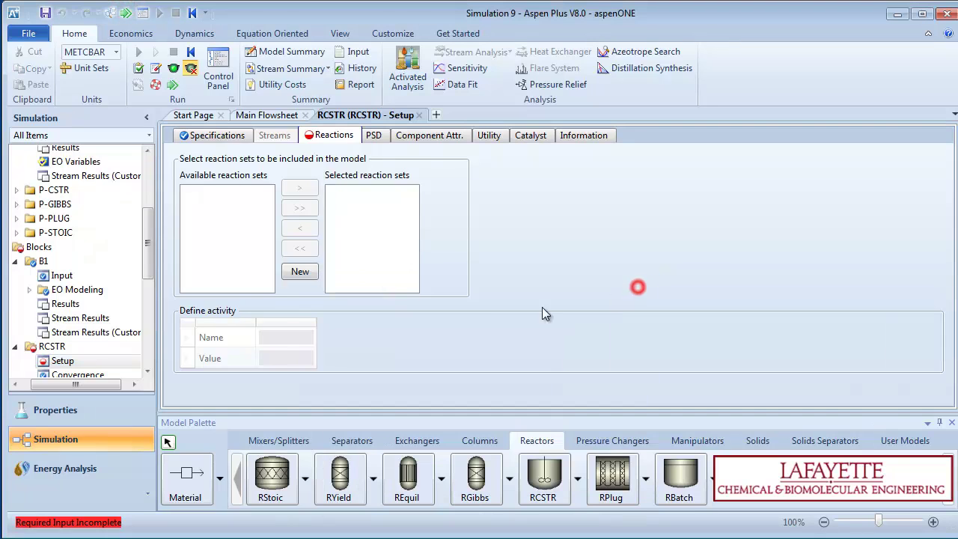
Step: Create a POWERLAW reaction set with ID R-1 from the Reactions folder
drag(147, 272, 148, 337)
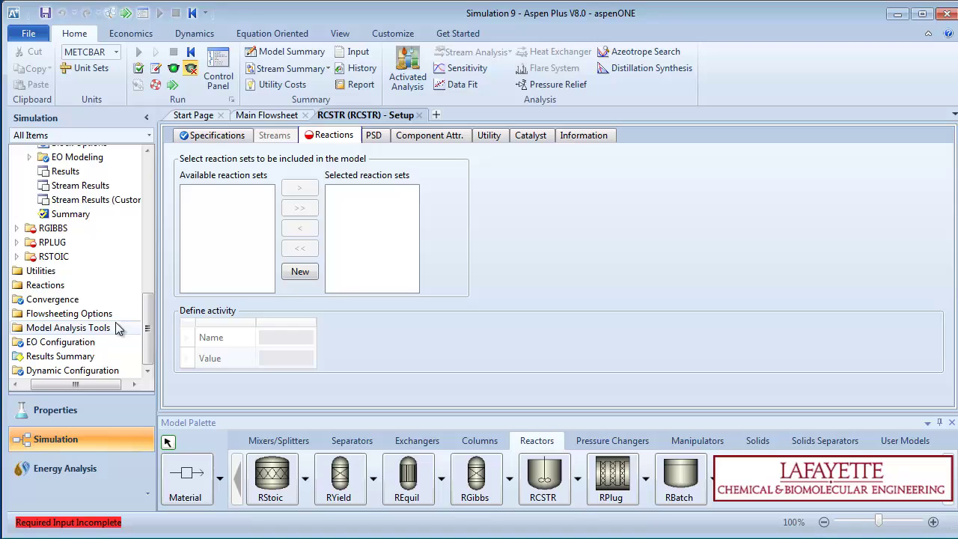
click(96, 286)
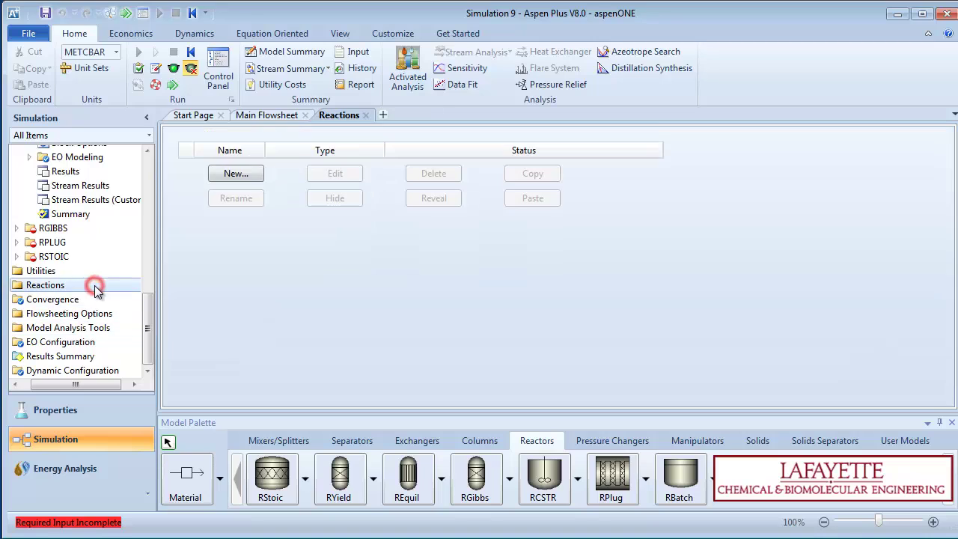
click(235, 175)
click(452, 296)
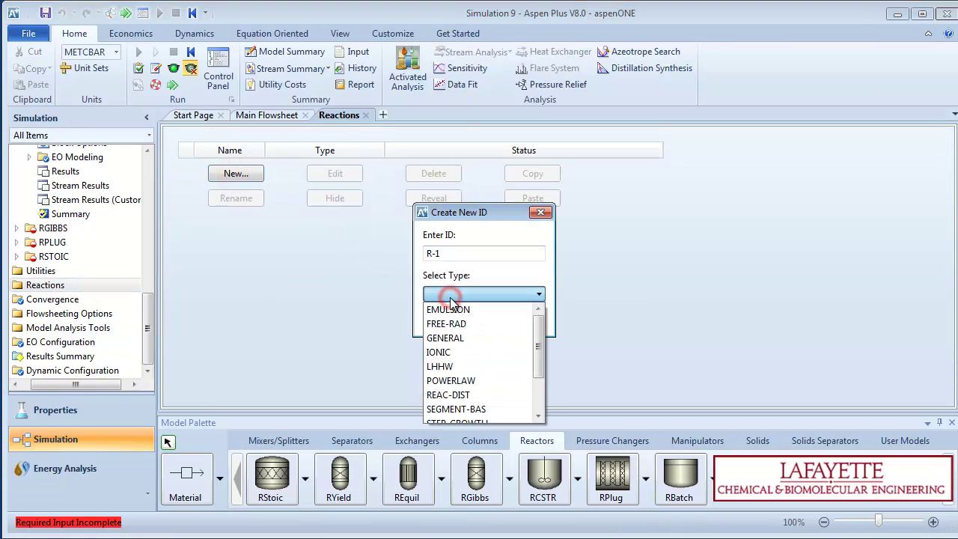
click(455, 380)
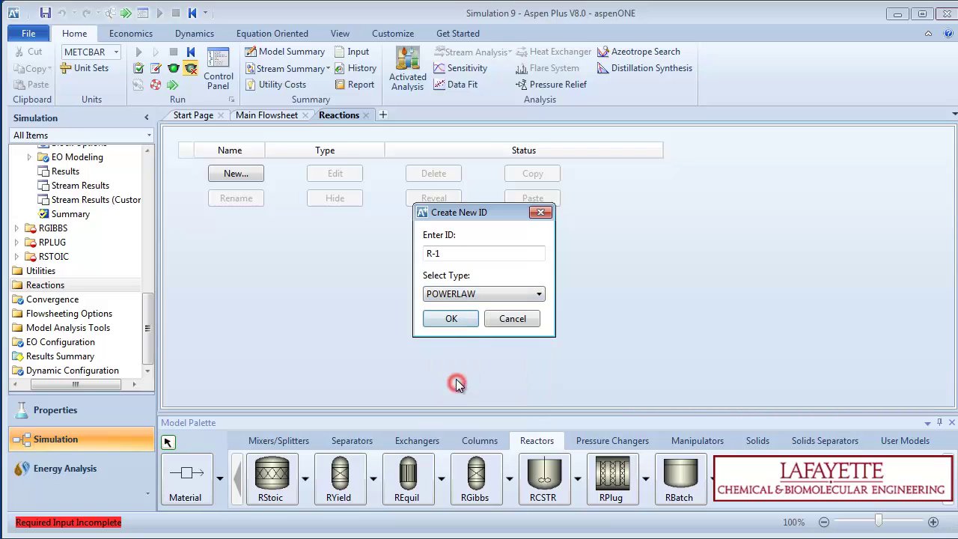
click(452, 319)
Step: Add a new R-1 reaction with ETHANOL and ACID as reactants, ACETATE and WATER as products
click(238, 201)
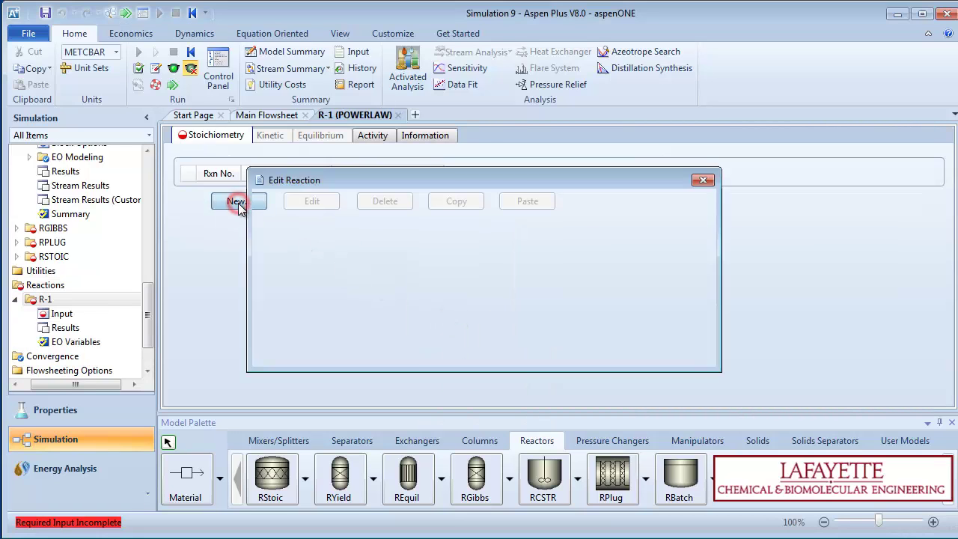
click(341, 261)
click(335, 274)
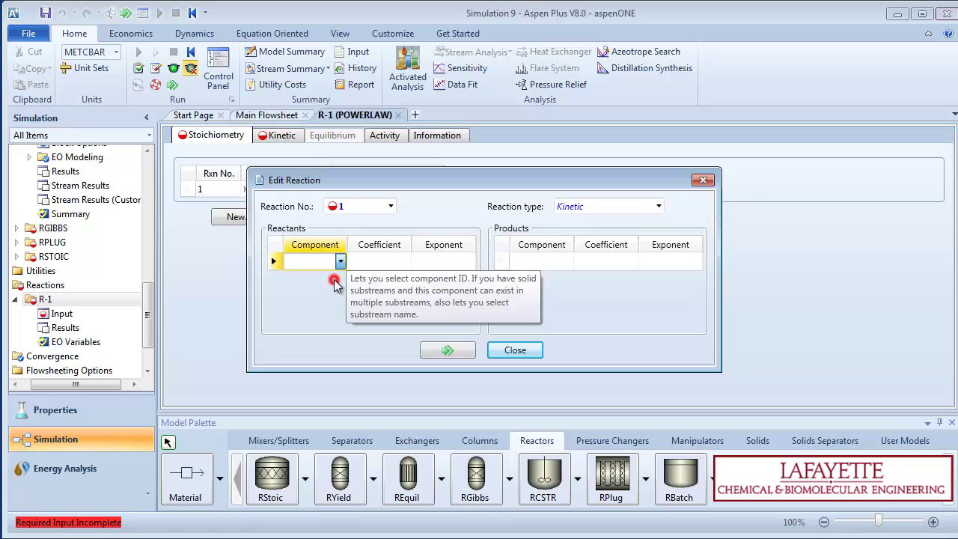
click(340, 279)
click(334, 304)
click(567, 261)
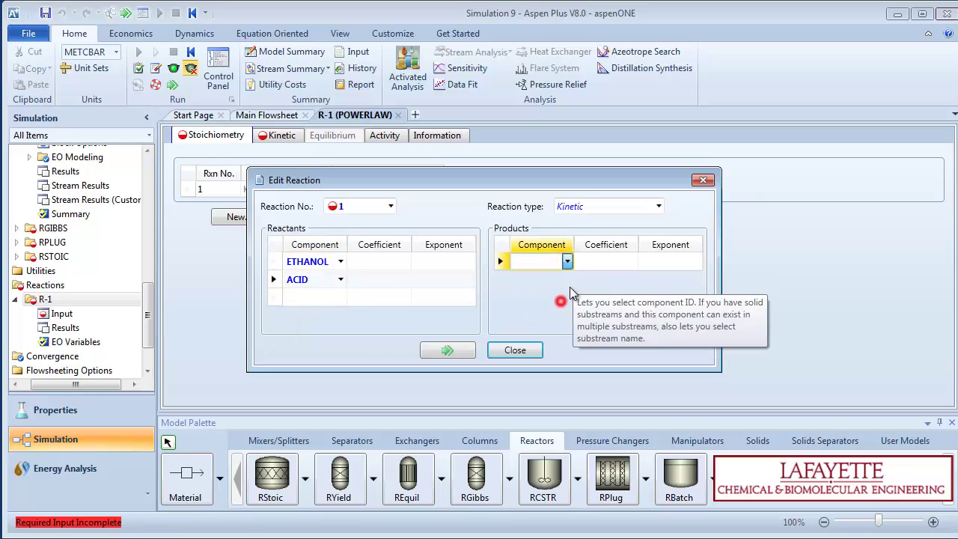
click(559, 289)
click(567, 279)
click(560, 325)
Step: Give reactants coefficient -1 and exponent 1, products coefficient 1 and exponent 0, and finish reaction 1
click(406, 259)
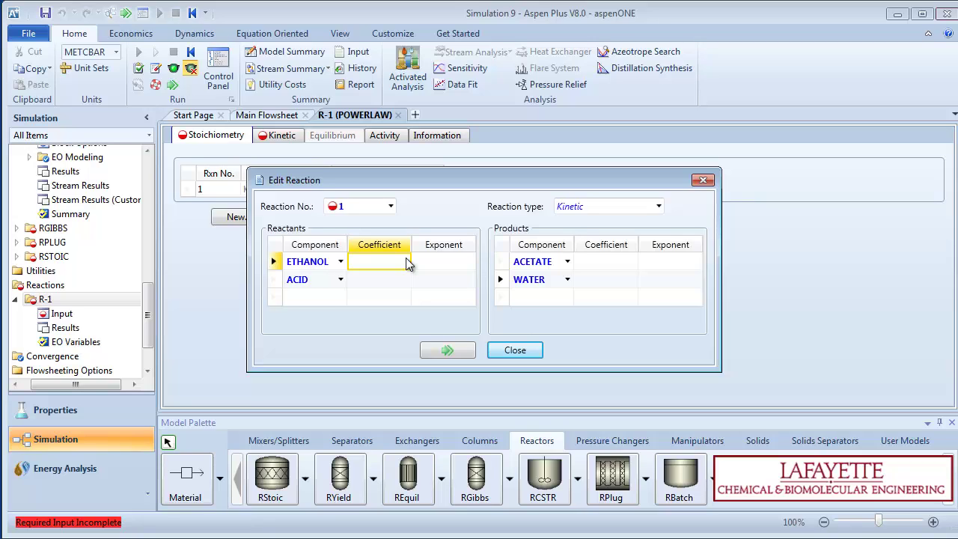
text(-1)
click(390, 279)
text(-1)
click(593, 262)
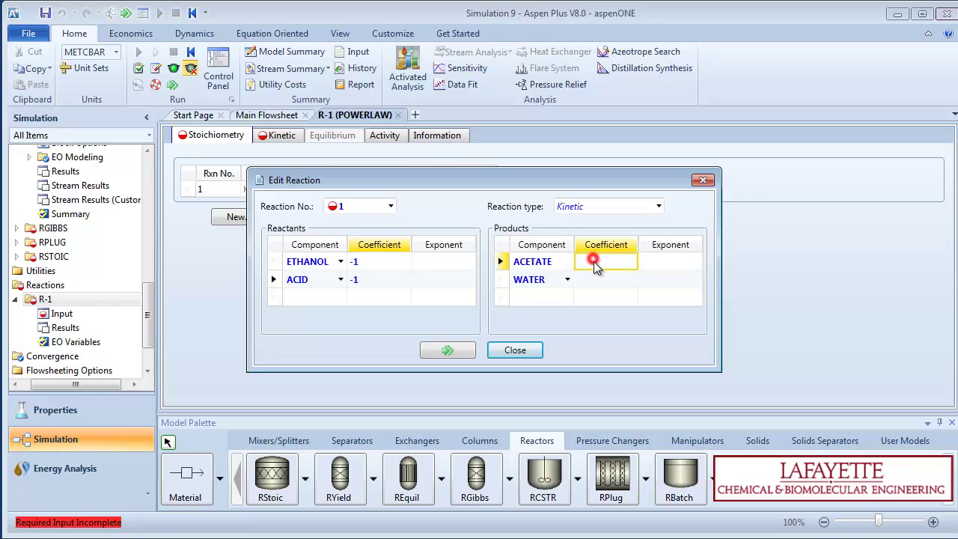
text(1)
click(598, 279)
text(1)
click(455, 262)
text(1)
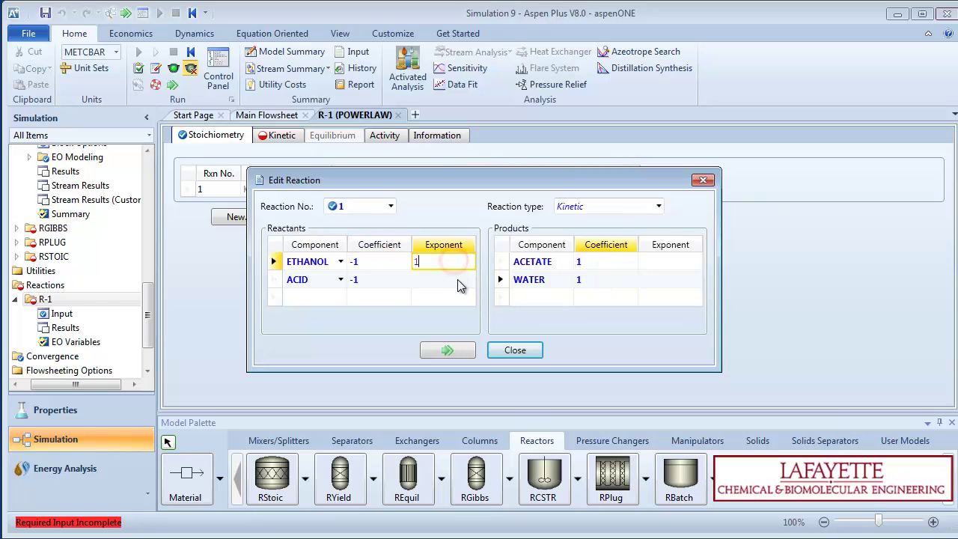
click(458, 279)
text(1)
click(667, 262)
text(0)
click(668, 279)
text(0)
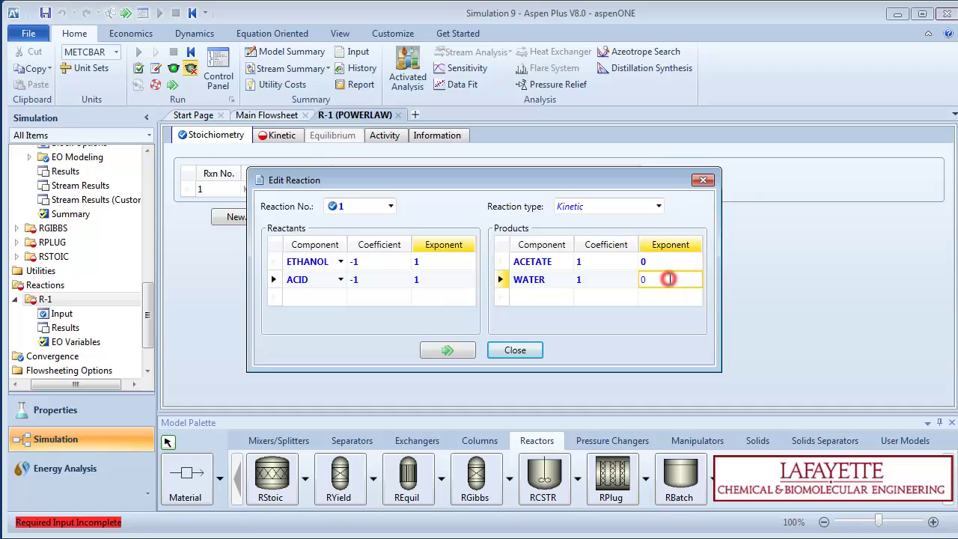
click(457, 349)
Step: Create reaction 2 with ACETATE and WATER as reactants, ETHANOL and ACID as products
click(238, 217)
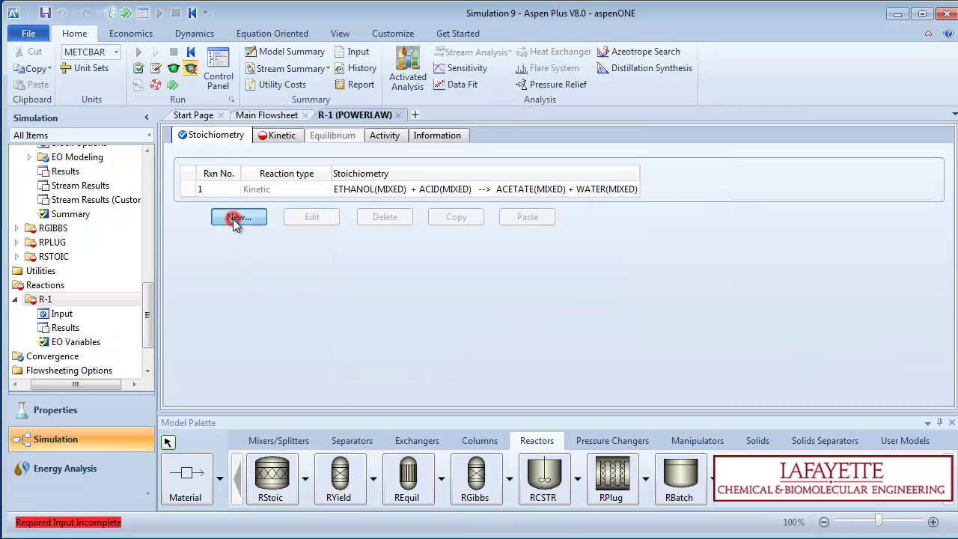
click(341, 262)
click(330, 300)
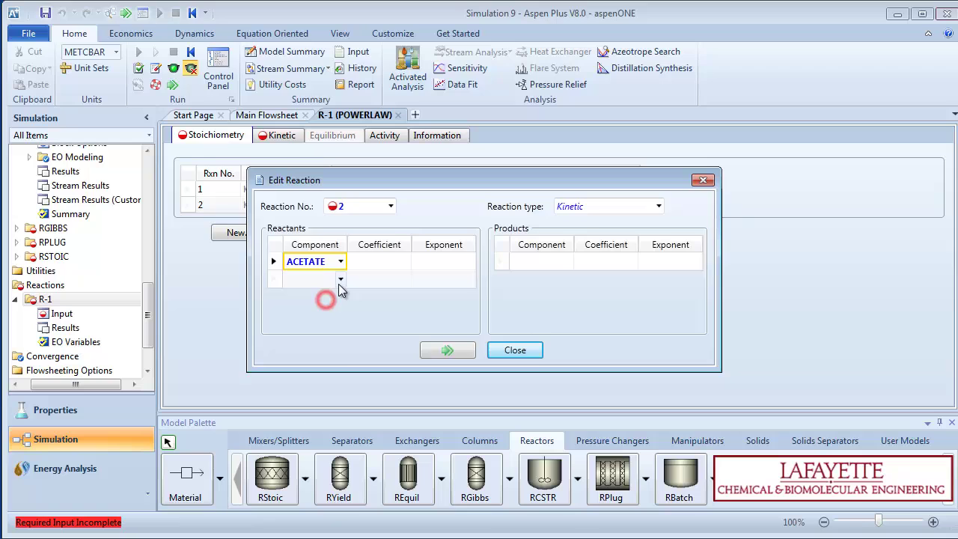
click(341, 279)
click(303, 330)
click(568, 262)
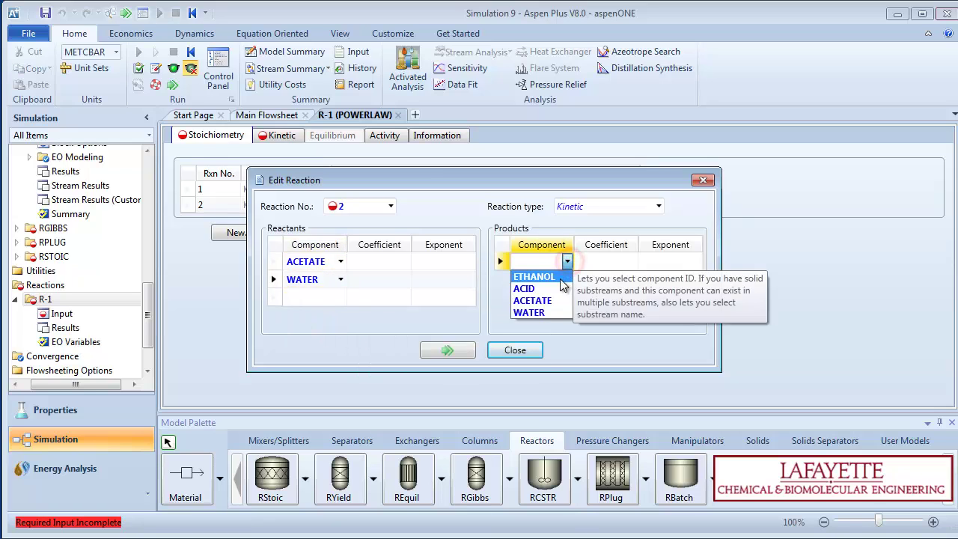
click(584, 275)
click(567, 279)
click(584, 306)
Step: Enter coefficients -1 for reactants and 1 for products, all exponents 1, and finish reaction 2
click(386, 260)
text(-1)
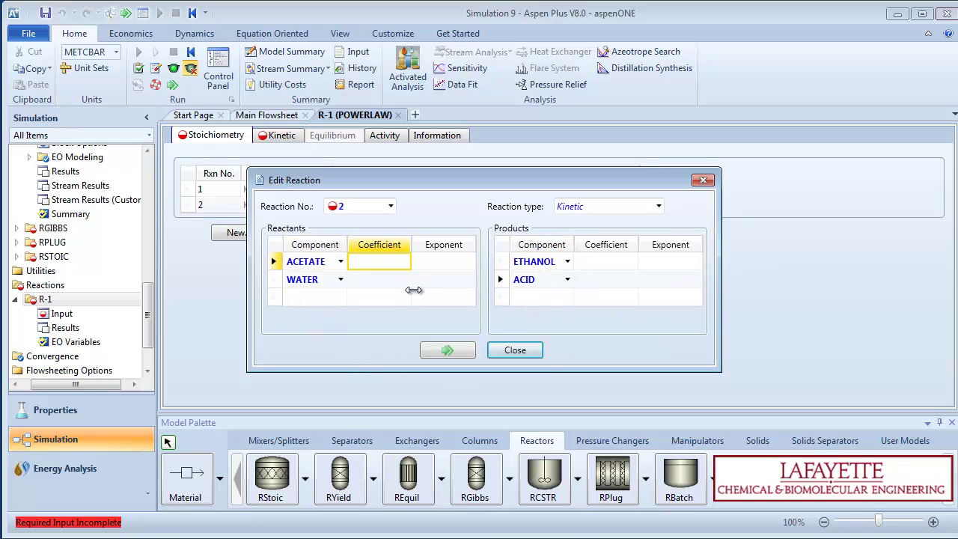
click(392, 279)
text(-1)
click(620, 262)
text(1)
click(616, 279)
text(1)
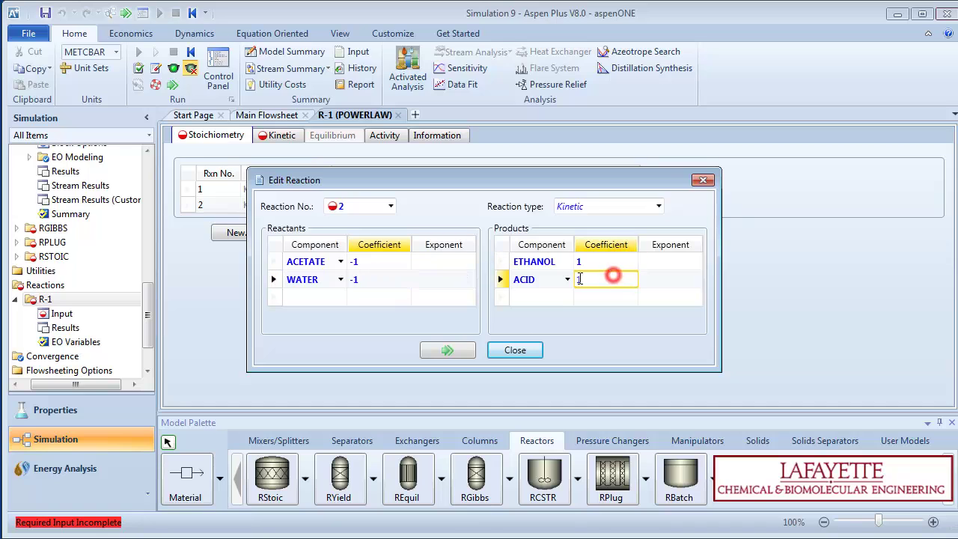
click(442, 262)
text(1)
click(441, 279)
text(1)
click(677, 262)
text(1)
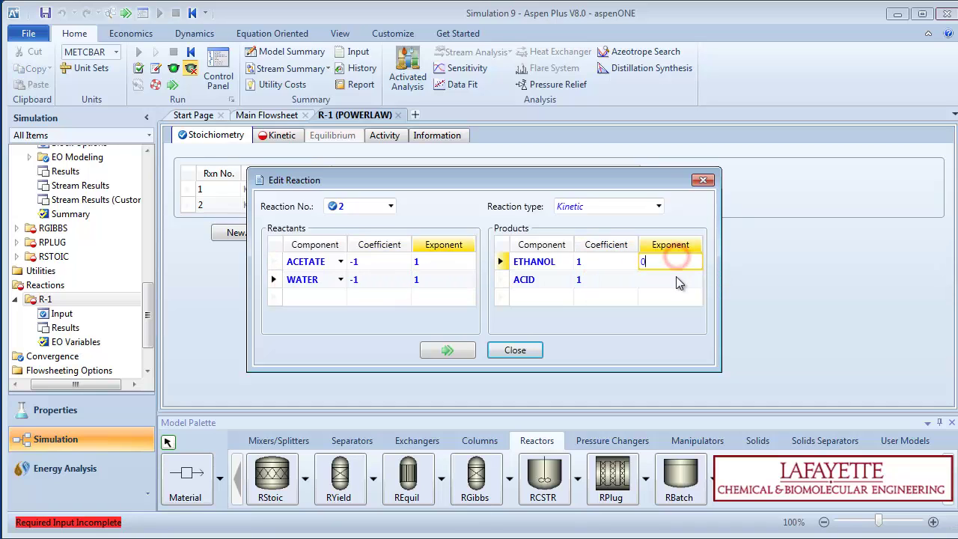
click(676, 279)
text(1)
click(447, 349)
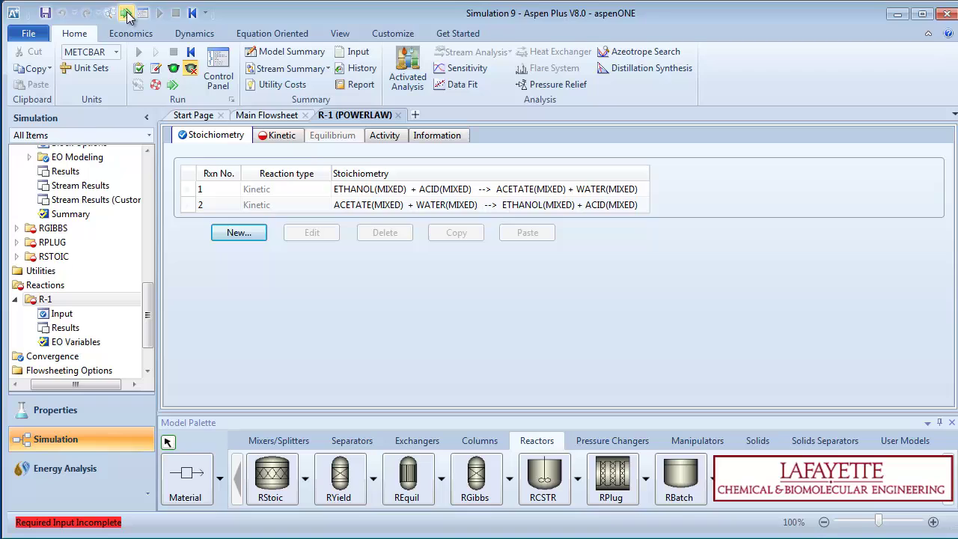
Step: Give reaction 1 kinetics k = 1.9e8 and E = 5.95e+07 J/kmol
click(172, 86)
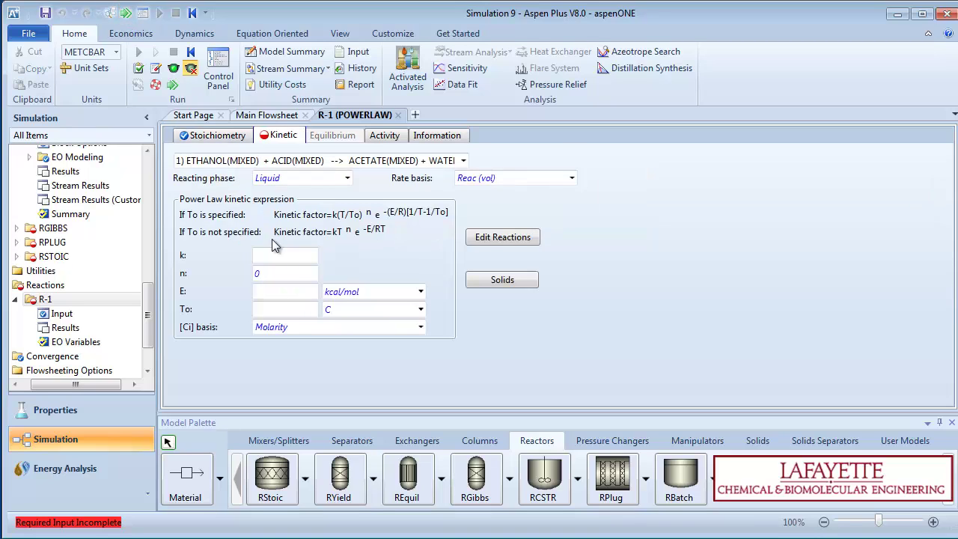
click(289, 257)
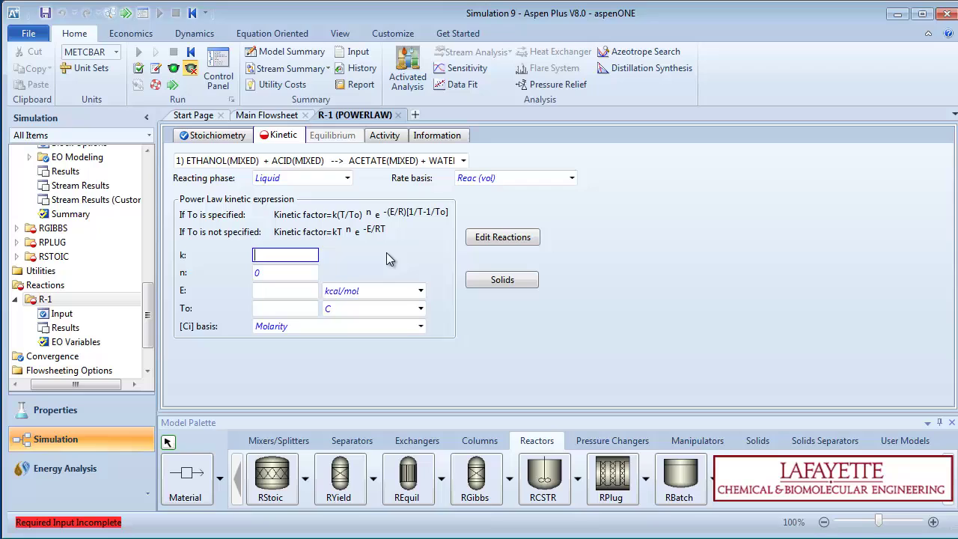
text(1.9e8)
click(302, 293)
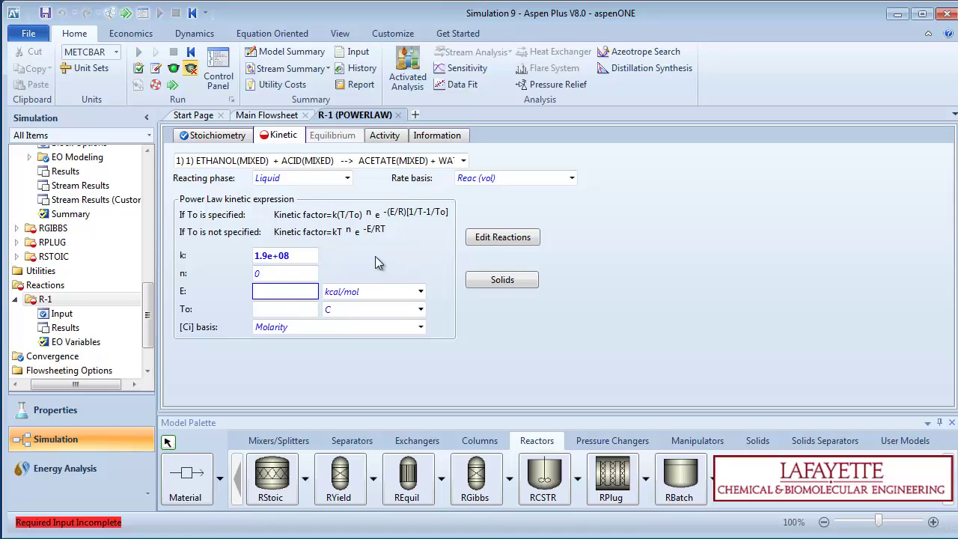
text(5.95e+0)
text(7)
click(421, 292)
click(410, 380)
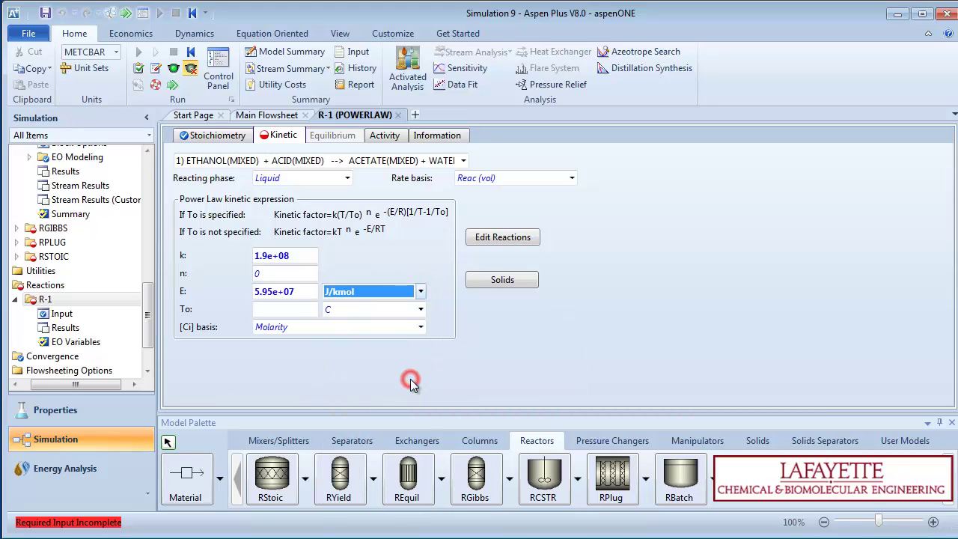
Step: Give reaction 2 kinetics k = 5.0e7 and E = 5.95e+07 J/kmol
click(463, 160)
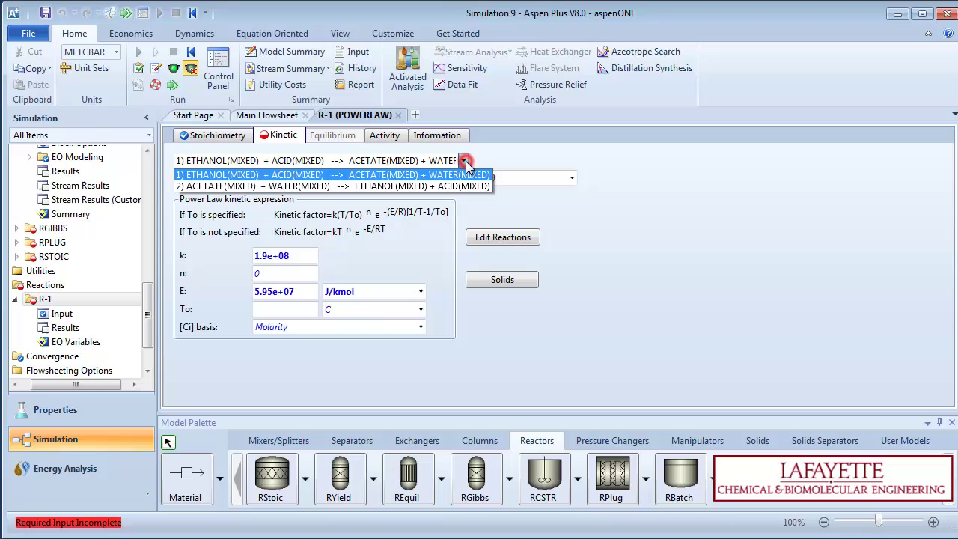
click(449, 186)
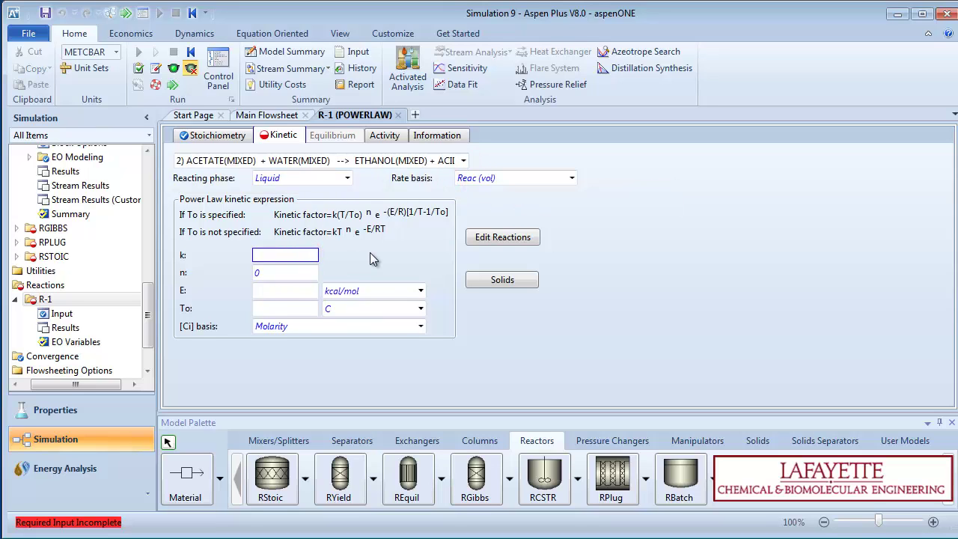
text(5.0e7)
click(299, 292)
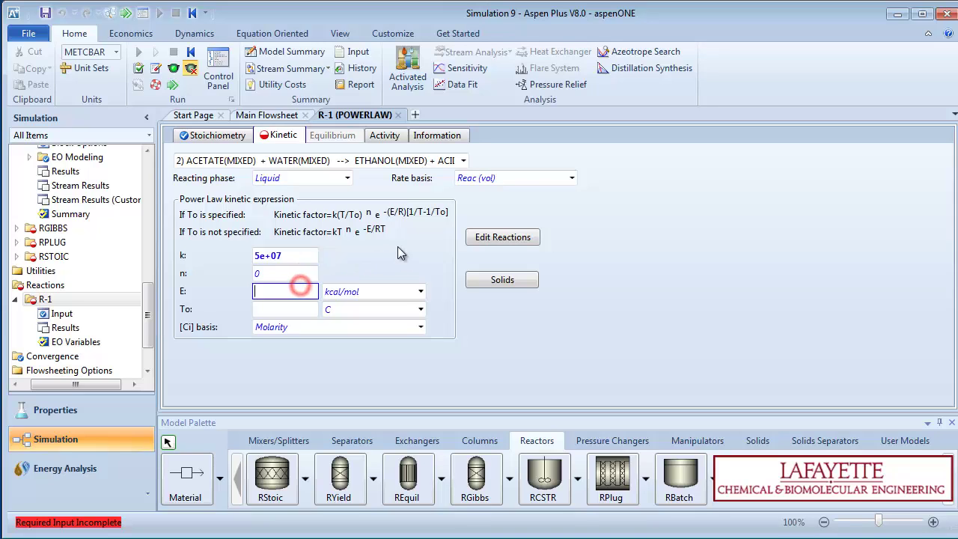
text(5.95e+07)
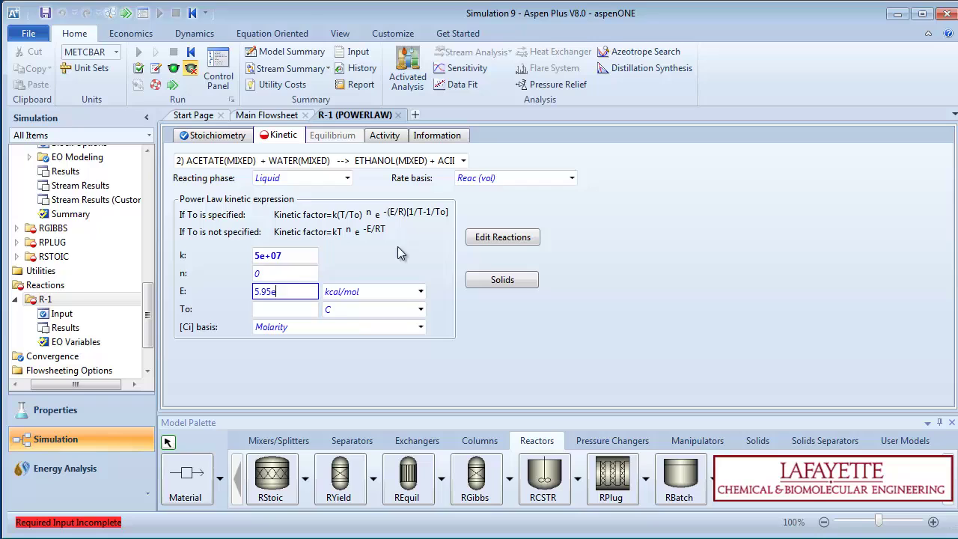
click(420, 291)
click(404, 378)
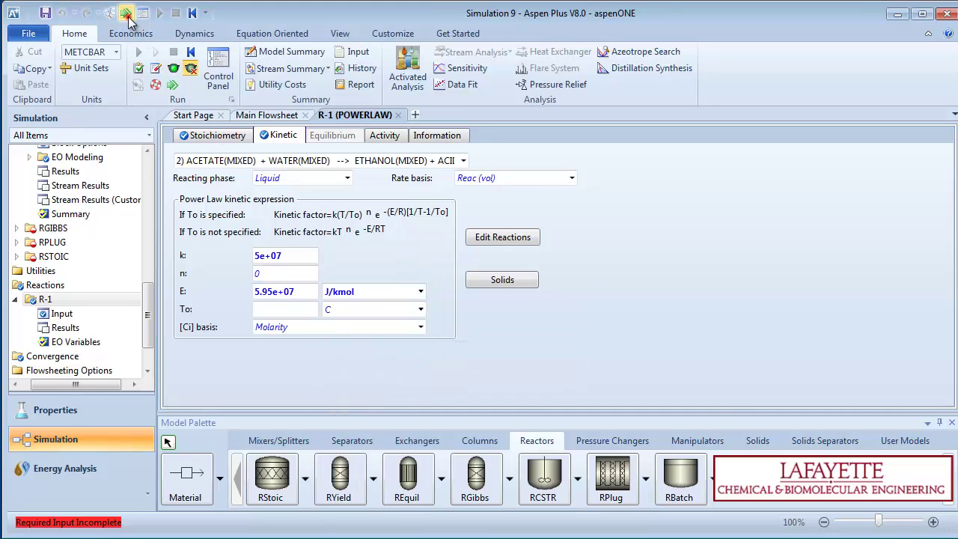
Step: Assign reaction set R-1 to the RCSTR reactor
click(125, 12)
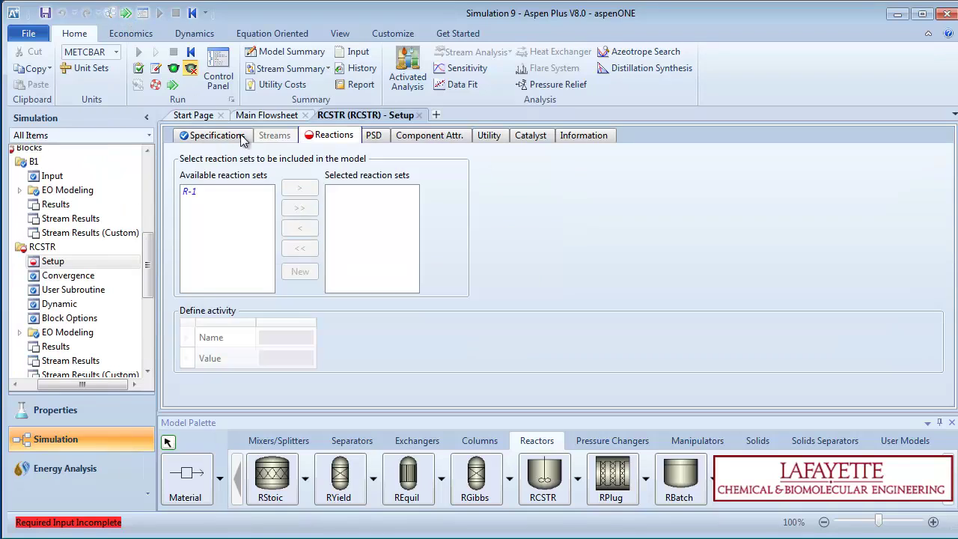
click(235, 191)
click(298, 189)
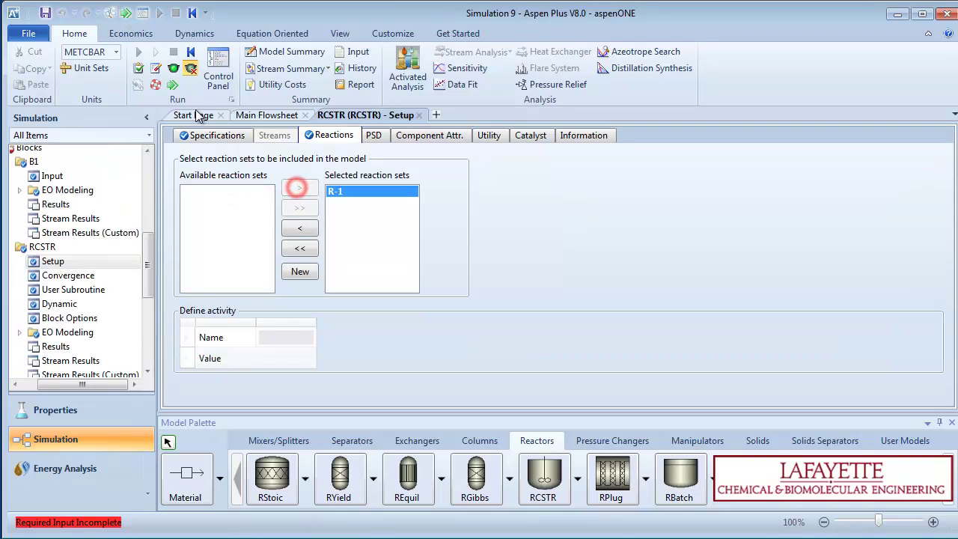
Step: Specify RGIBBS pressure 1 atm and temperature 70 C
click(125, 13)
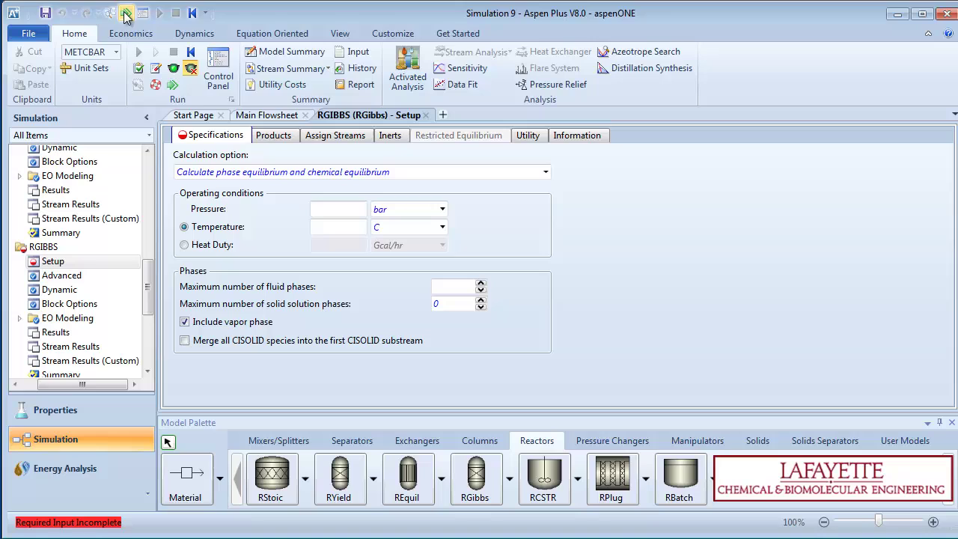
click(337, 210)
text(1)
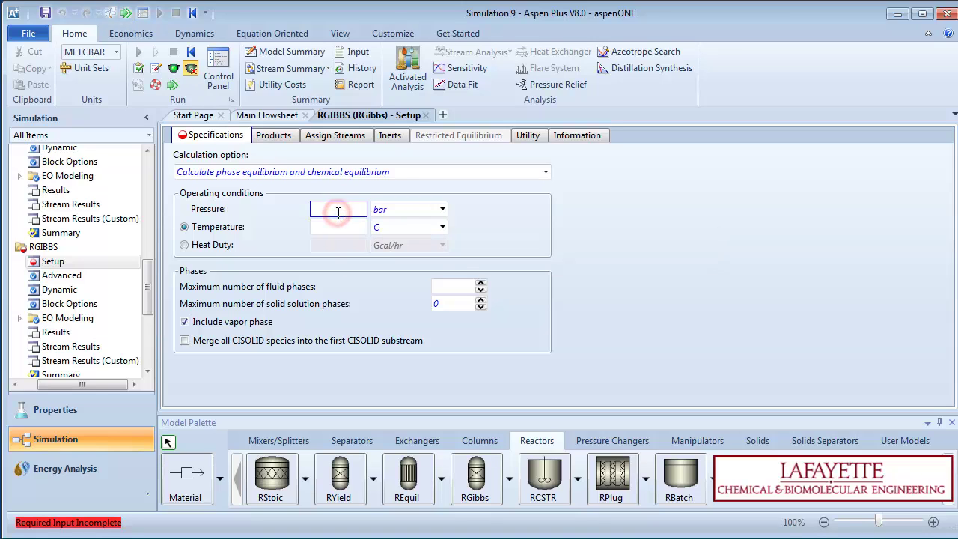
click(442, 209)
drag(449, 252, 447, 224)
click(427, 224)
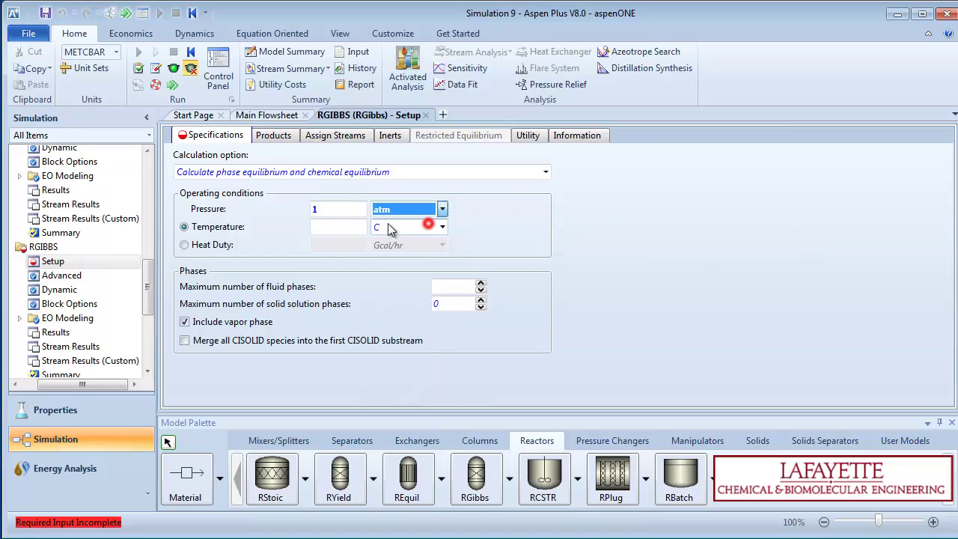
key(Tab)
text(70)
click(514, 227)
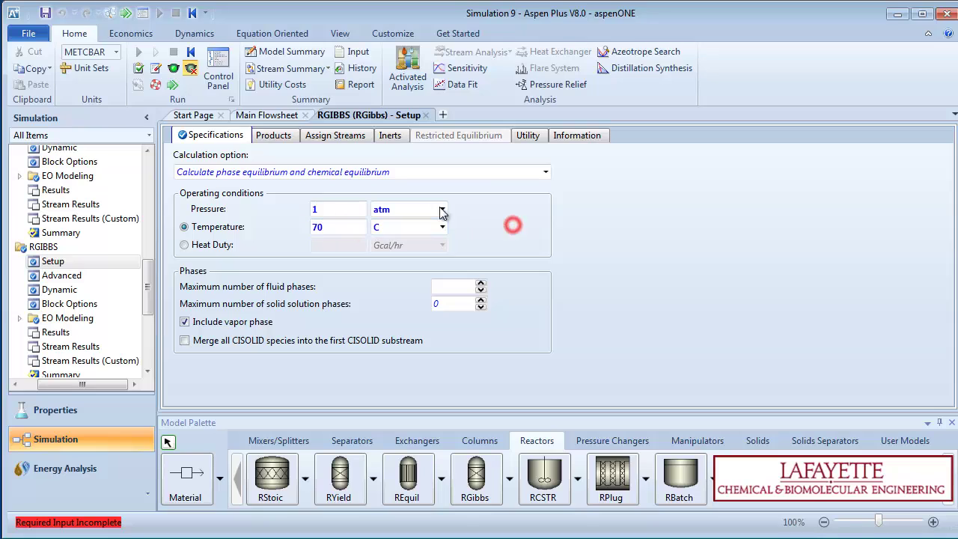
Step: Make RPLUG a reactor with specified temperature of 70 C
click(126, 15)
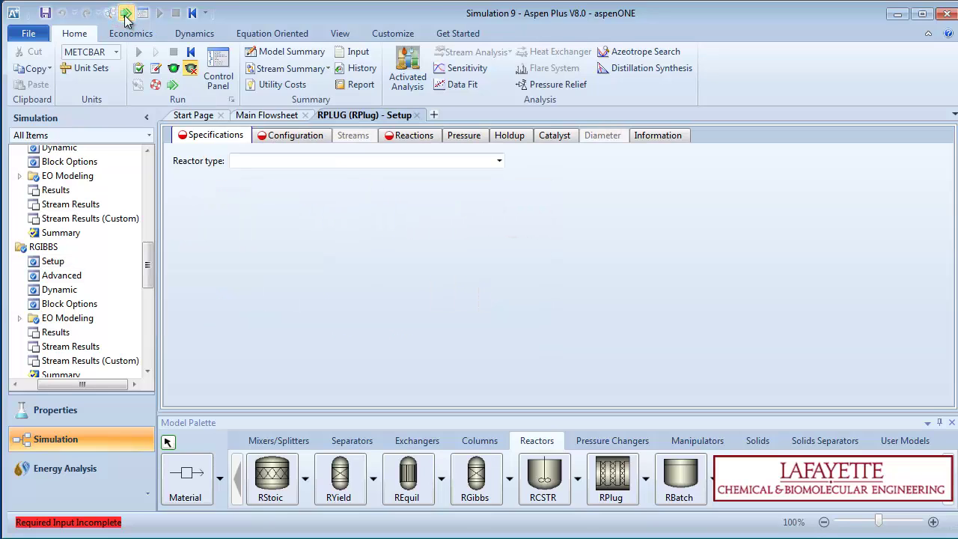
click(500, 162)
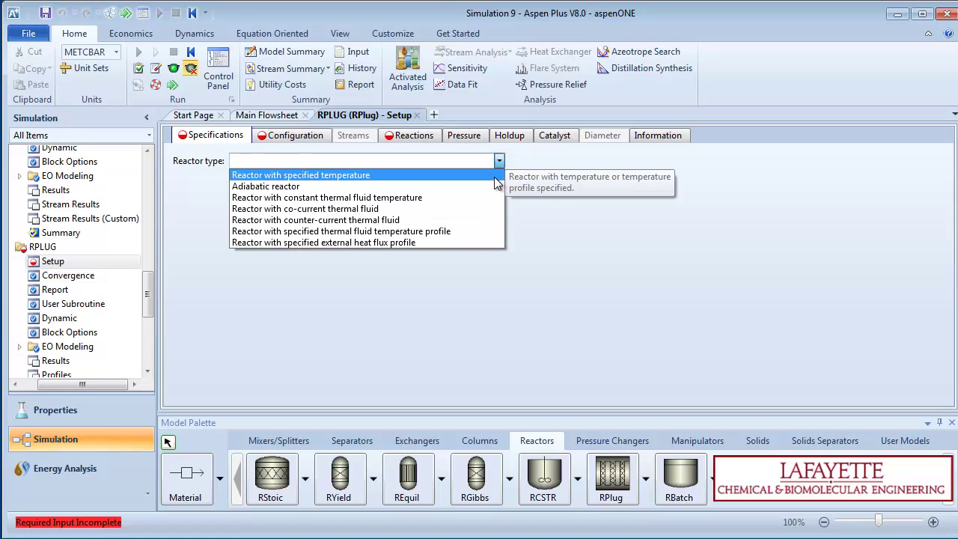
click(494, 177)
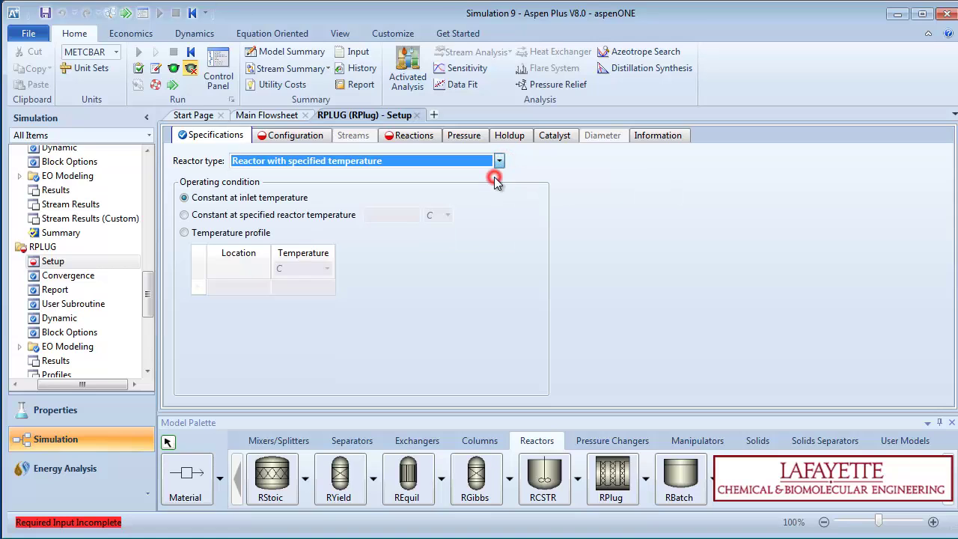
click(326, 215)
click(371, 215)
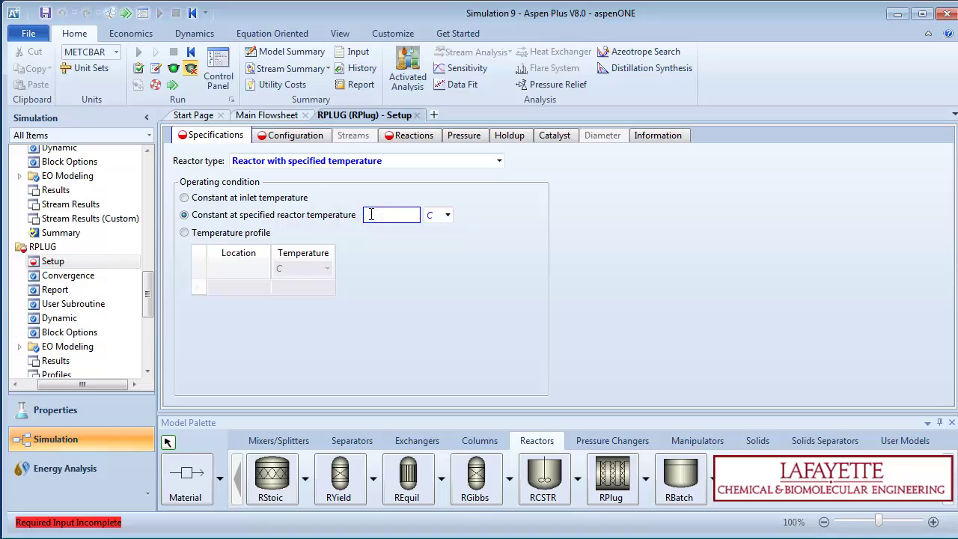
text(70)
Step: Configure RPLUG with length 2 m, diameter 0.3 m and Vapor-Liquid valid phases
click(126, 12)
click(286, 215)
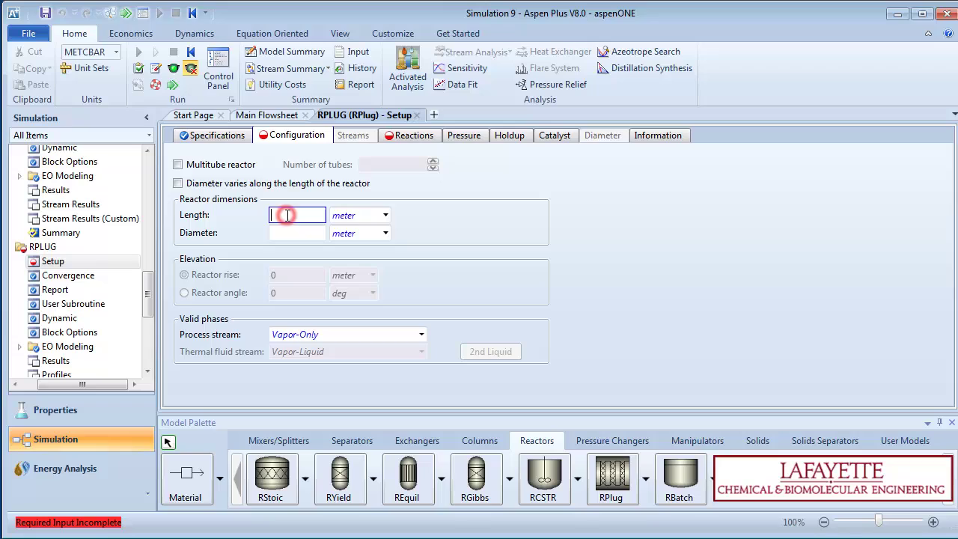
text(2)
click(297, 232)
text(0.3)
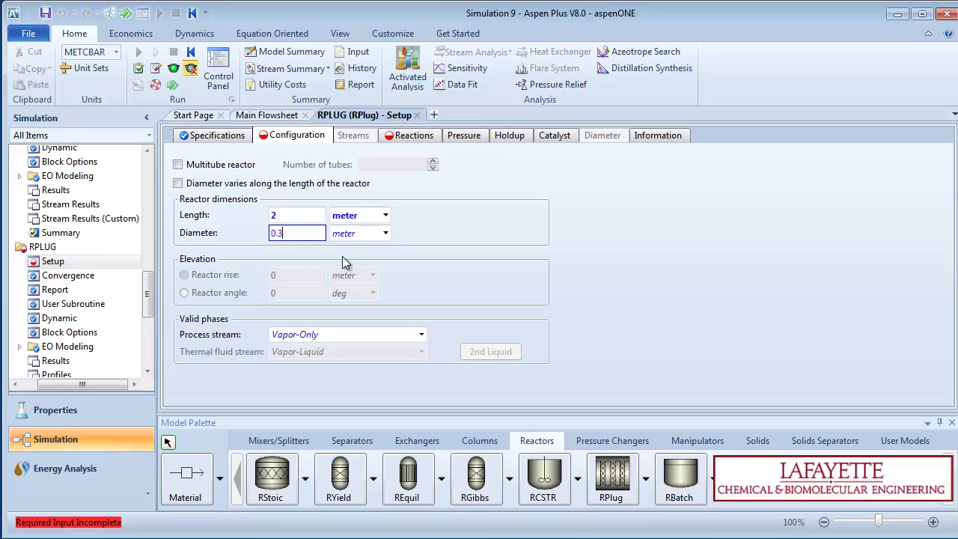
click(421, 335)
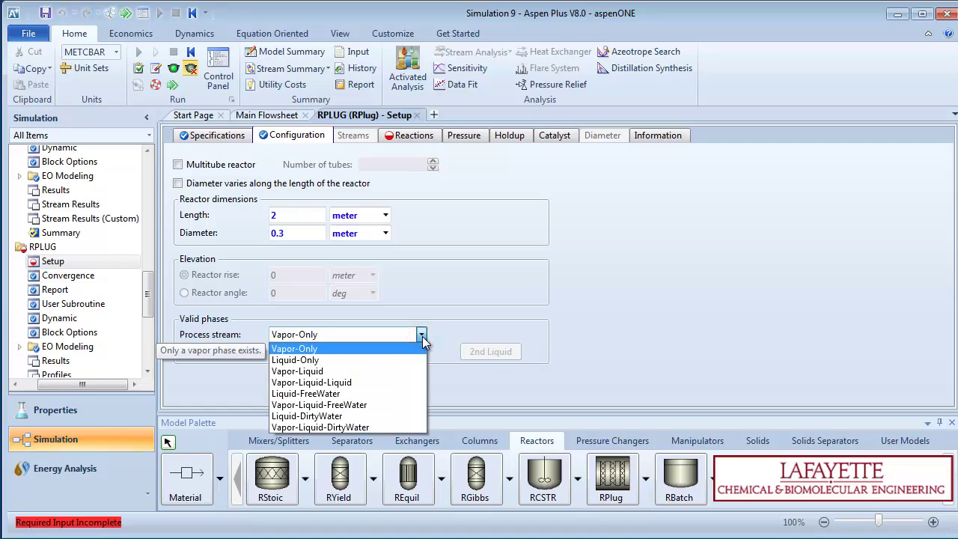
click(409, 371)
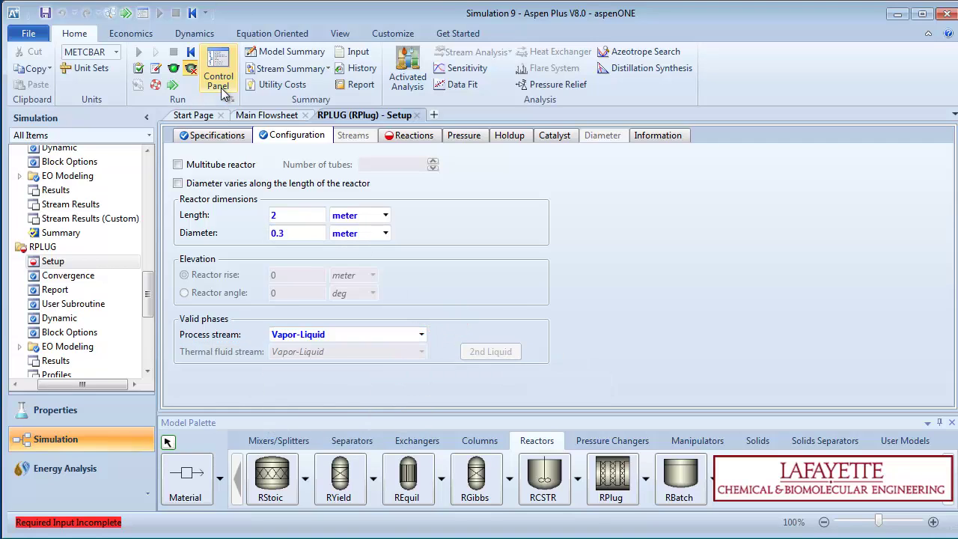
Step: Add reaction set R-1 to RPLUG's selected reactions
click(126, 13)
click(197, 215)
click(299, 214)
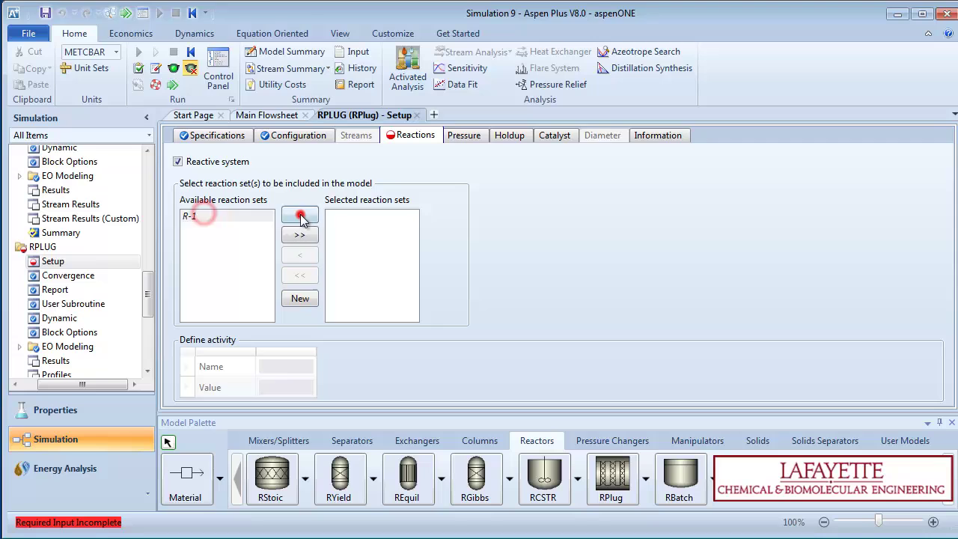
click(125, 13)
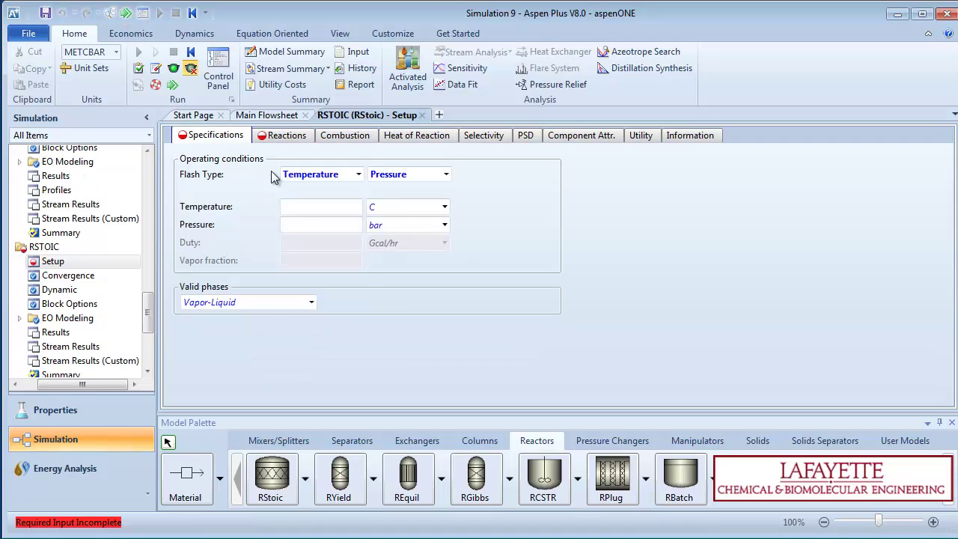
Step: Set RSTOIC operating conditions to 70 C and 1 atm
click(300, 206)
text(70)
click(317, 225)
text(1)
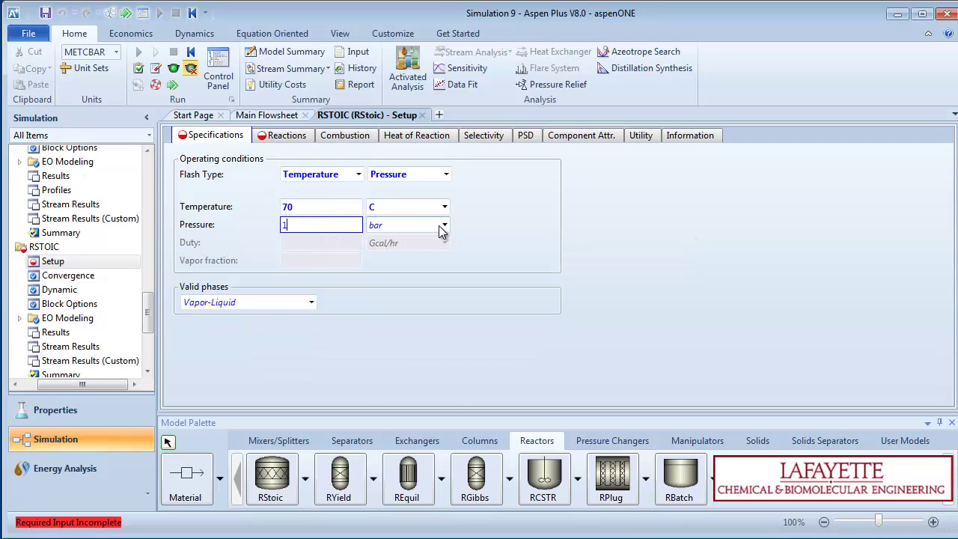
click(444, 224)
scroll(444, 262, up, 1)
click(404, 252)
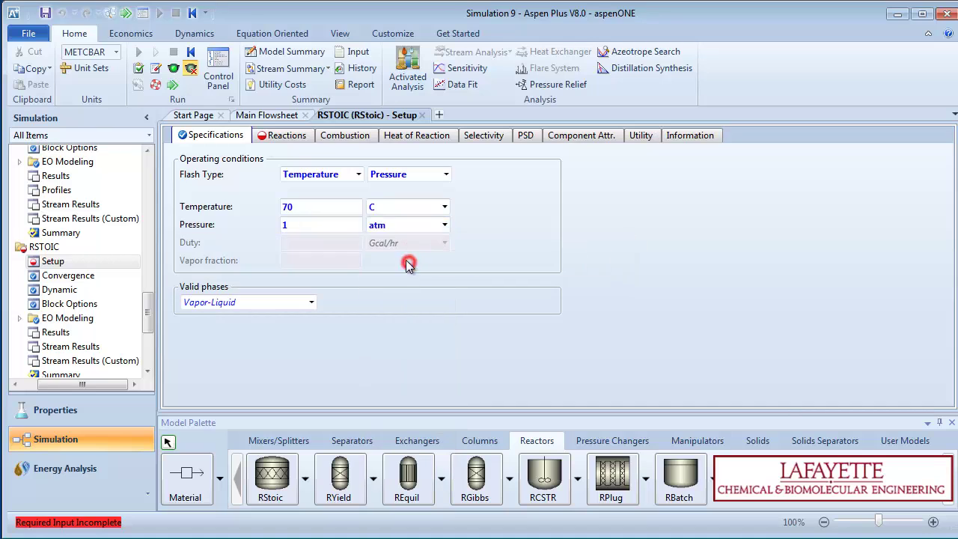
Step: Create an RSTOIC reaction with ETHANOL and ACID reactants, ACETATE and WATER products
click(124, 13)
click(268, 198)
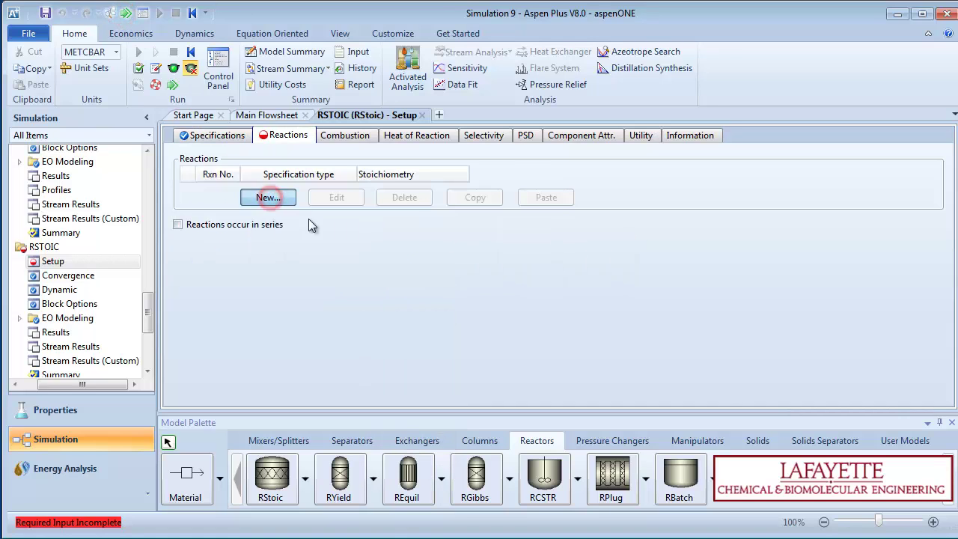
click(381, 223)
click(345, 251)
click(364, 242)
click(371, 268)
click(610, 224)
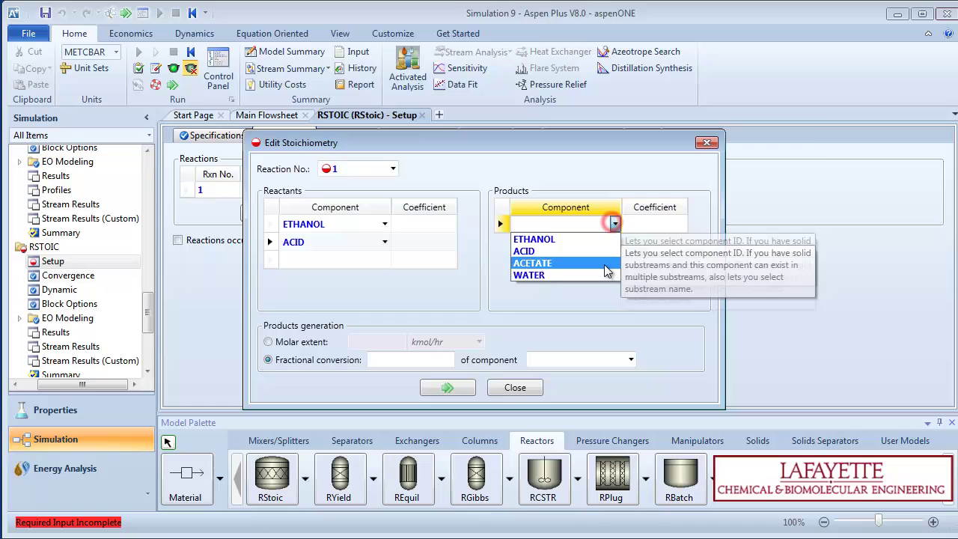
click(581, 261)
click(615, 242)
click(577, 291)
Step: Enter -1/1 coefficients and a 0.7 fractional conversion based on ETHANOL
click(421, 226)
text(-1)
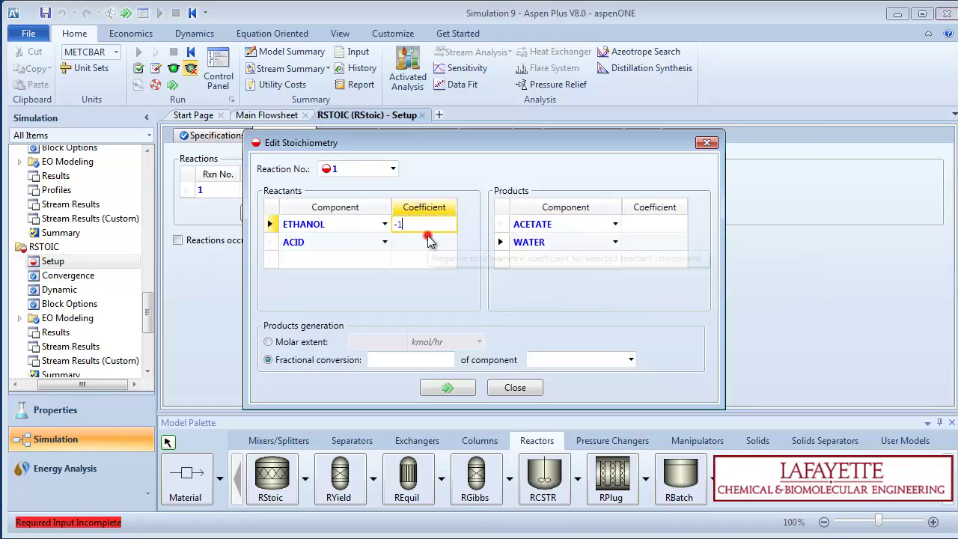
key(Return)
text(-1)
click(645, 226)
text(1 1)
click(424, 361)
text(0)
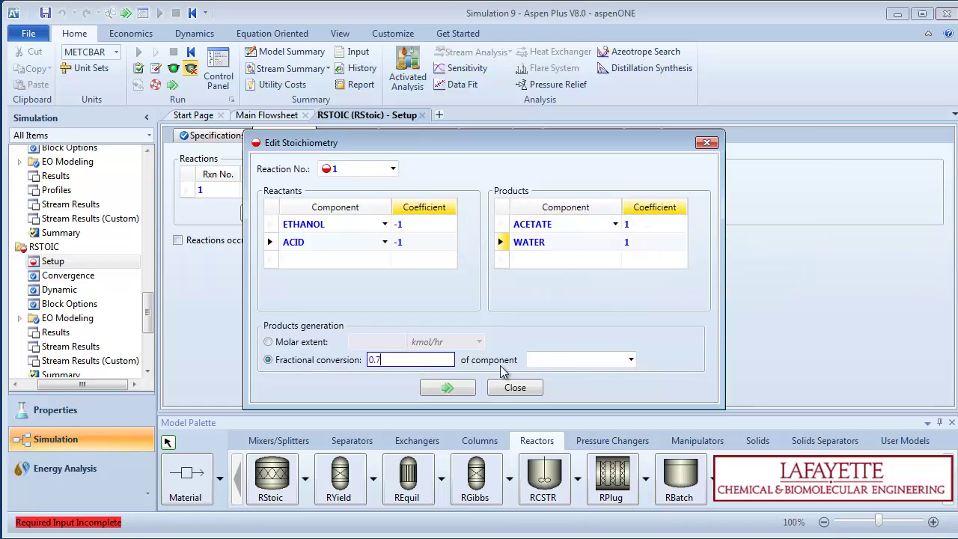
text(.7)
click(631, 359)
click(620, 371)
click(447, 387)
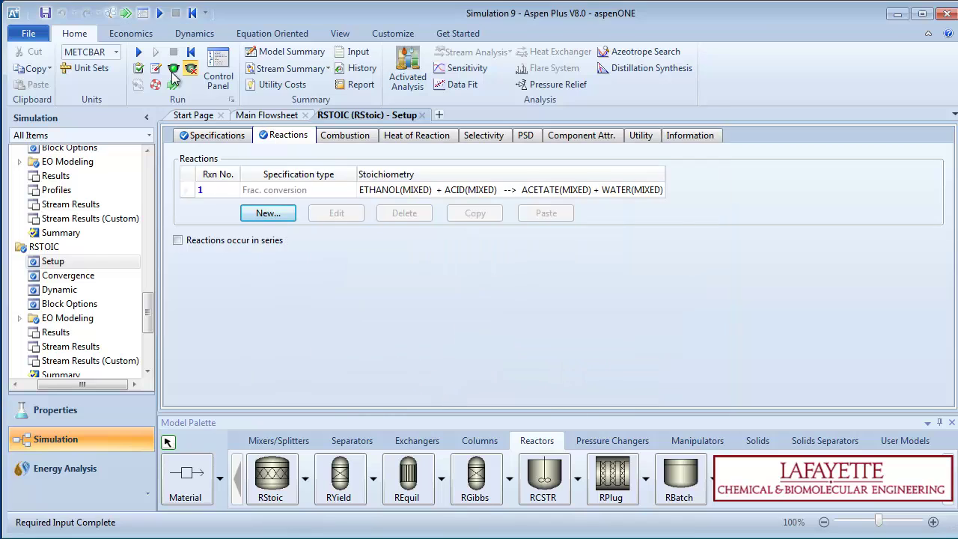
Step: Run the simulation and show the stream results summary
click(126, 13)
click(574, 305)
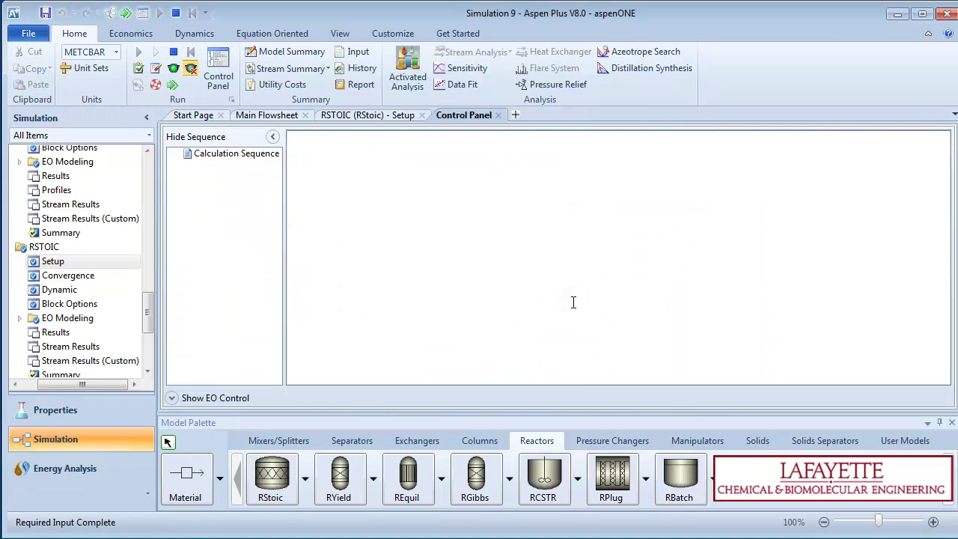
click(533, 409)
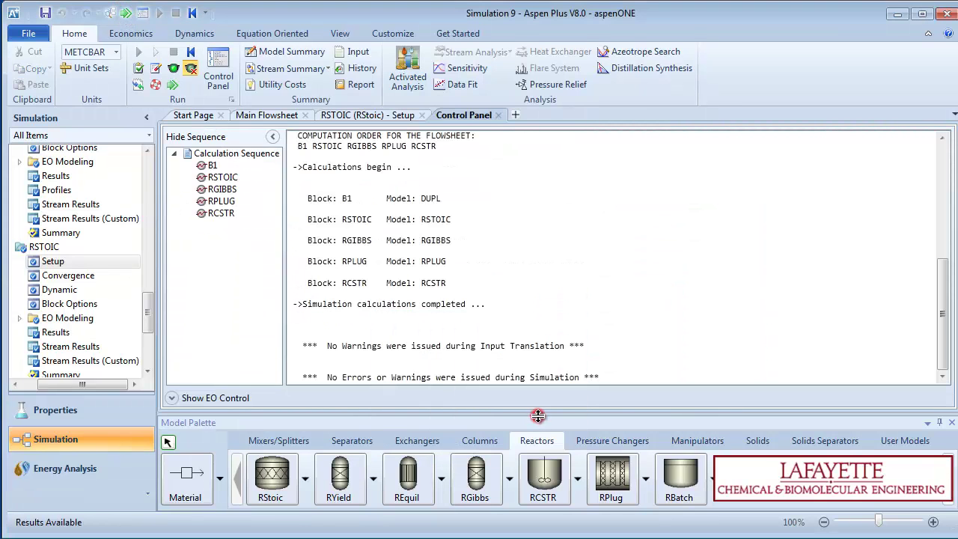
click(292, 69)
Step: Scroll the stream results table down to the ACETATE row and select it
drag(506, 389, 648, 388)
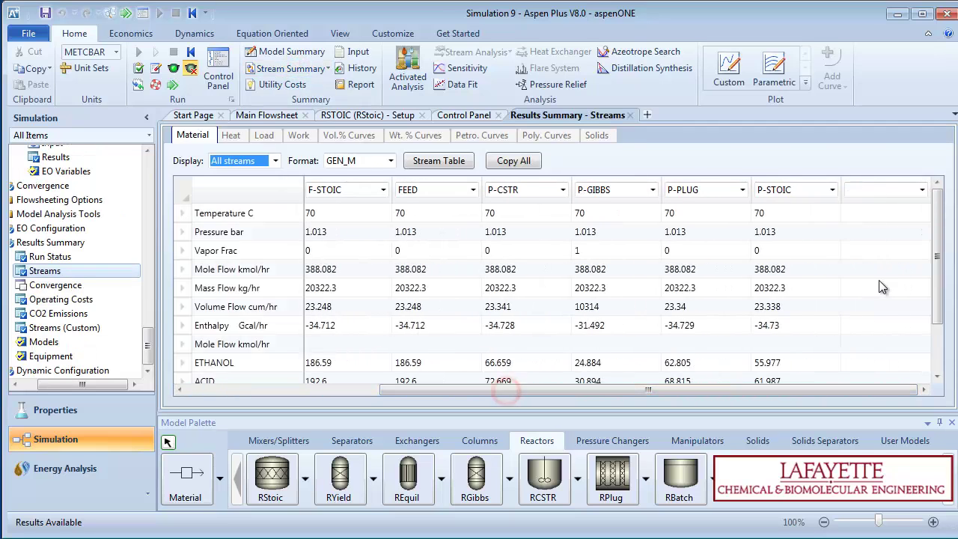
drag(937, 268, 936, 310)
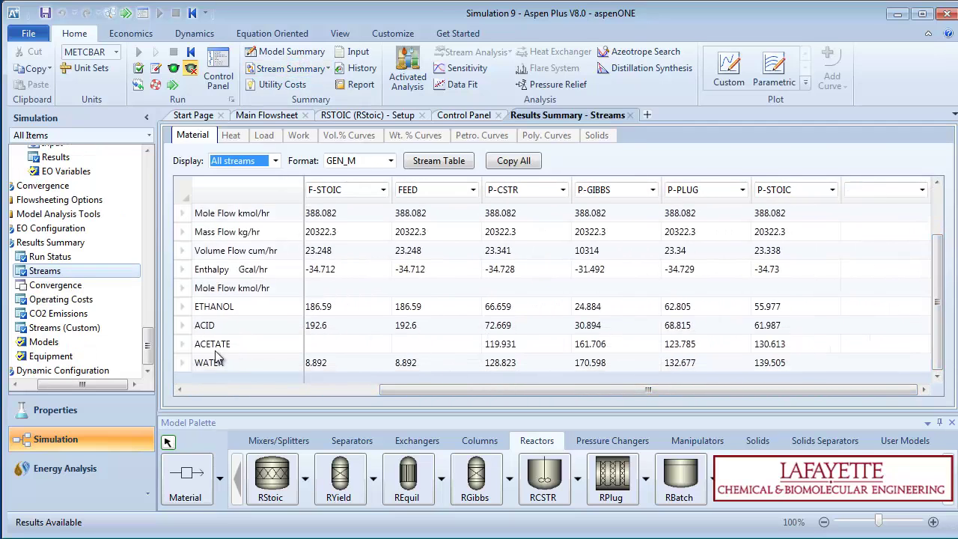
click(183, 344)
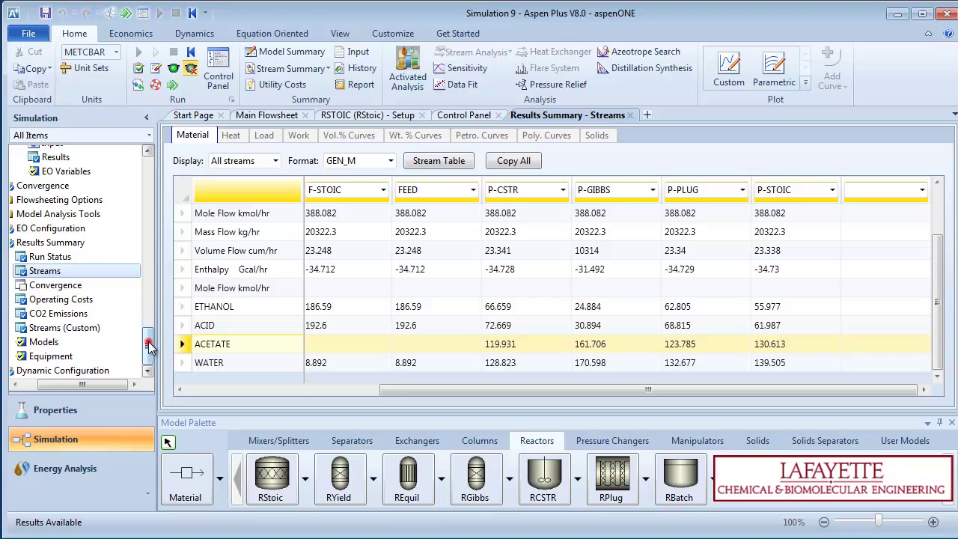
Step: Open the RCSTR results summary showing 70 C outlet and -0.0166404 Gcal/hr duty
drag(146, 343, 146, 299)
scroll(96, 314, up, 10)
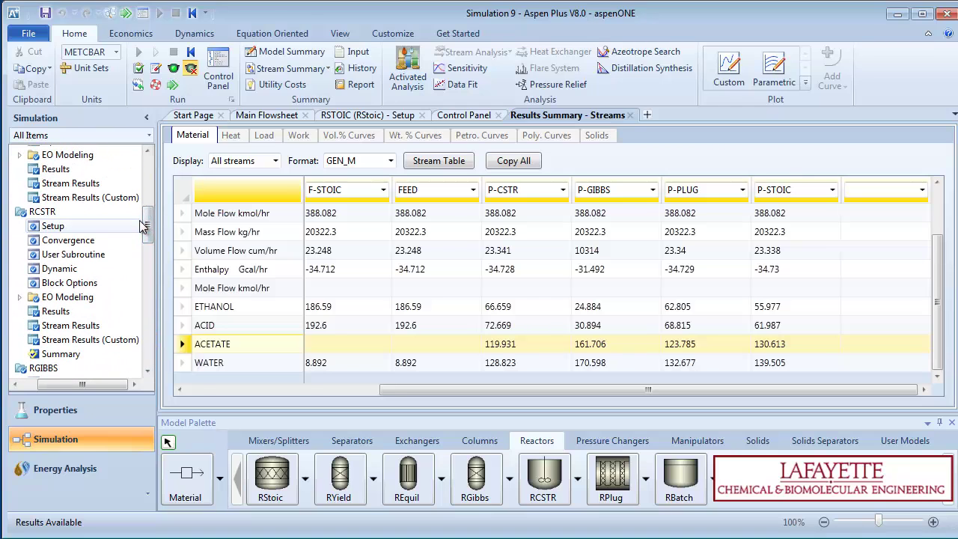
click(96, 315)
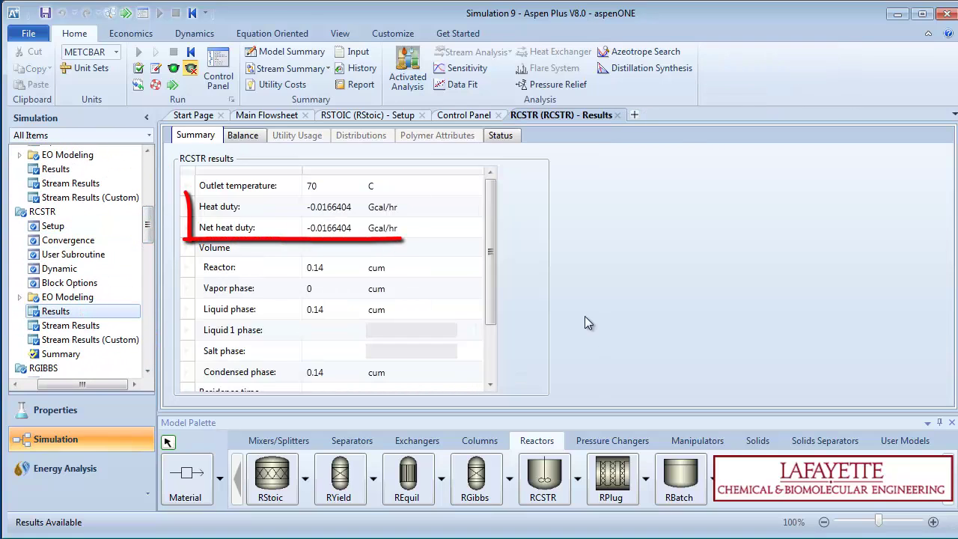